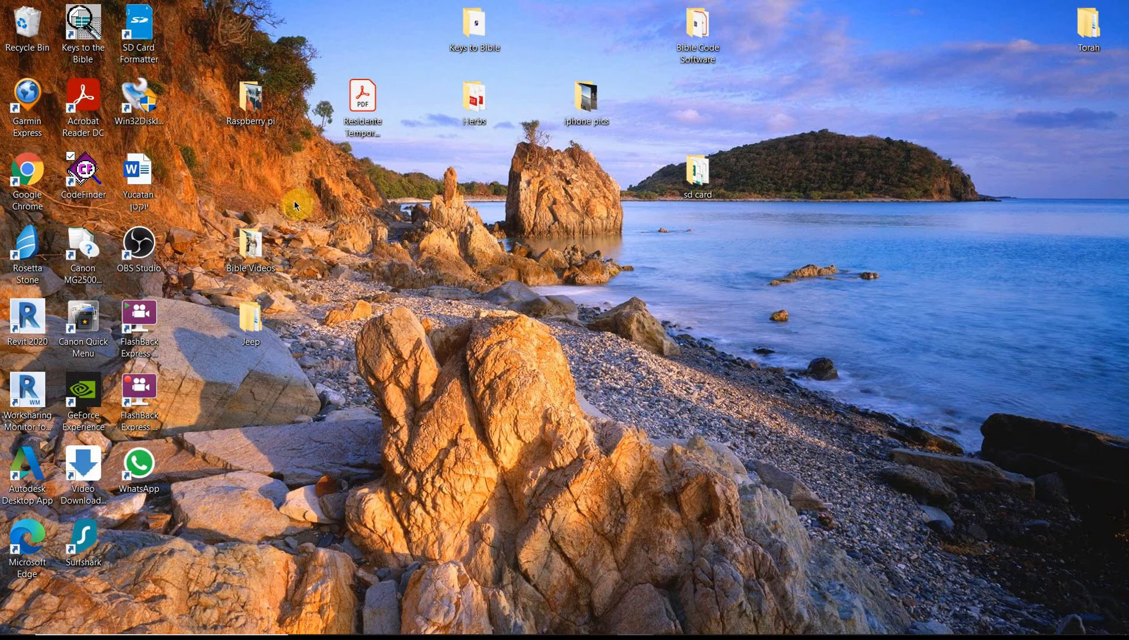
Open CodeFinder in a maximized window and load the torah.cod code file
double_click(76, 168)
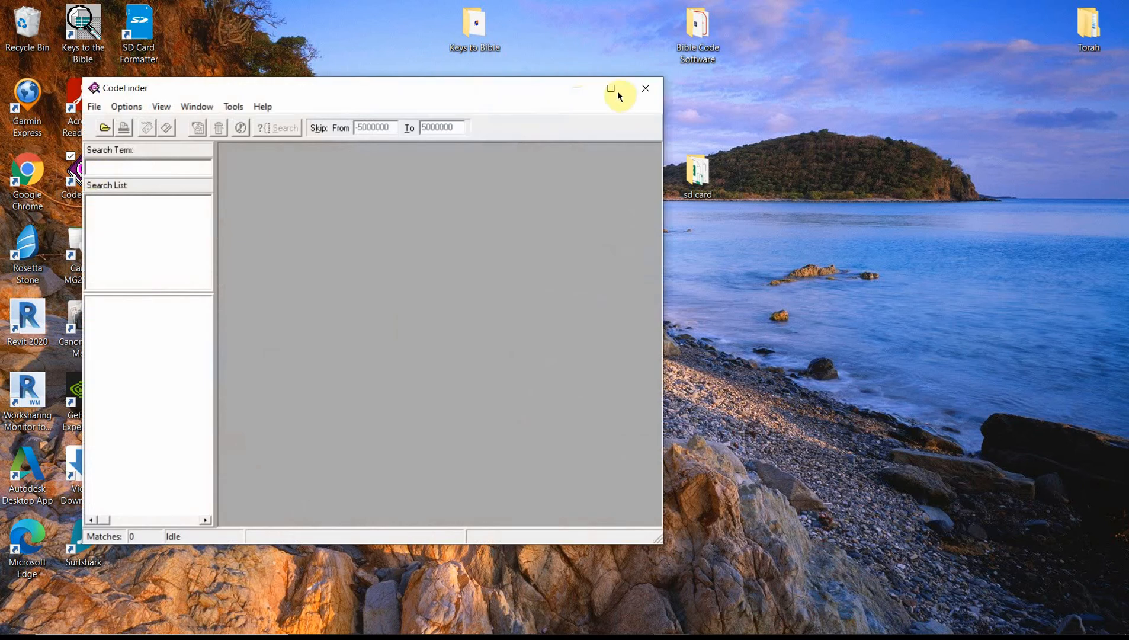
click(611, 89)
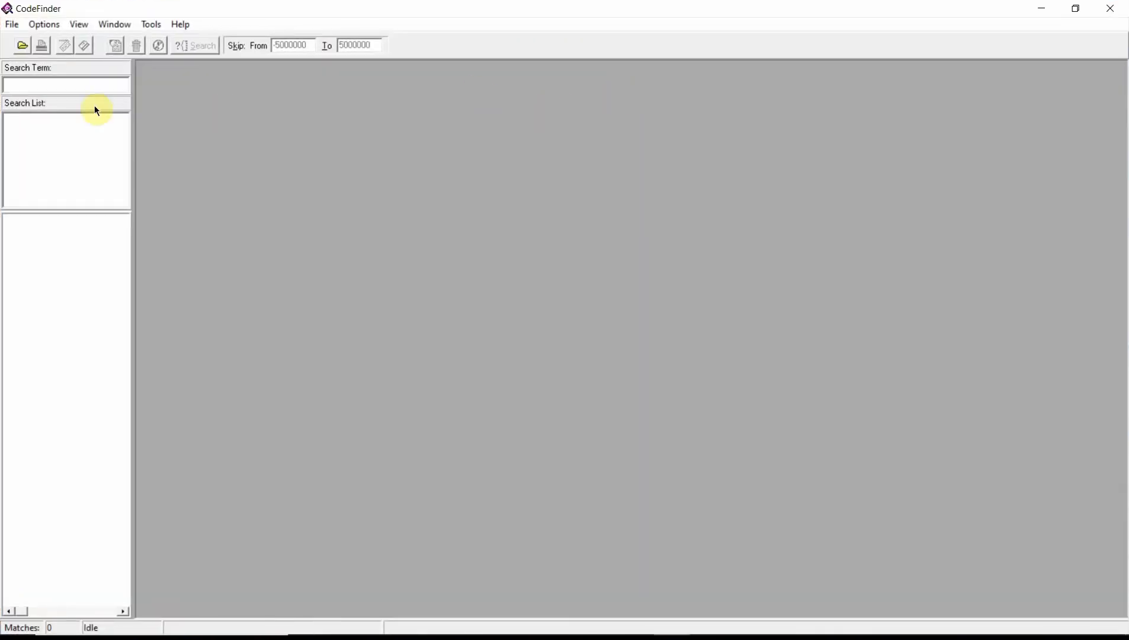
click(24, 46)
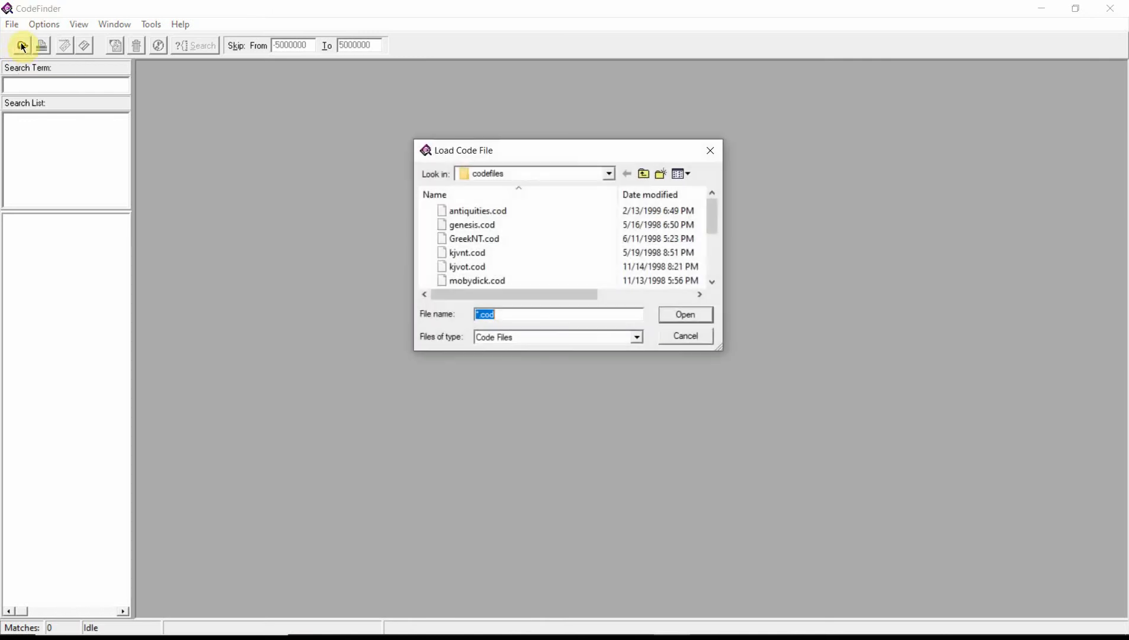
scroll(498, 223, down, 1)
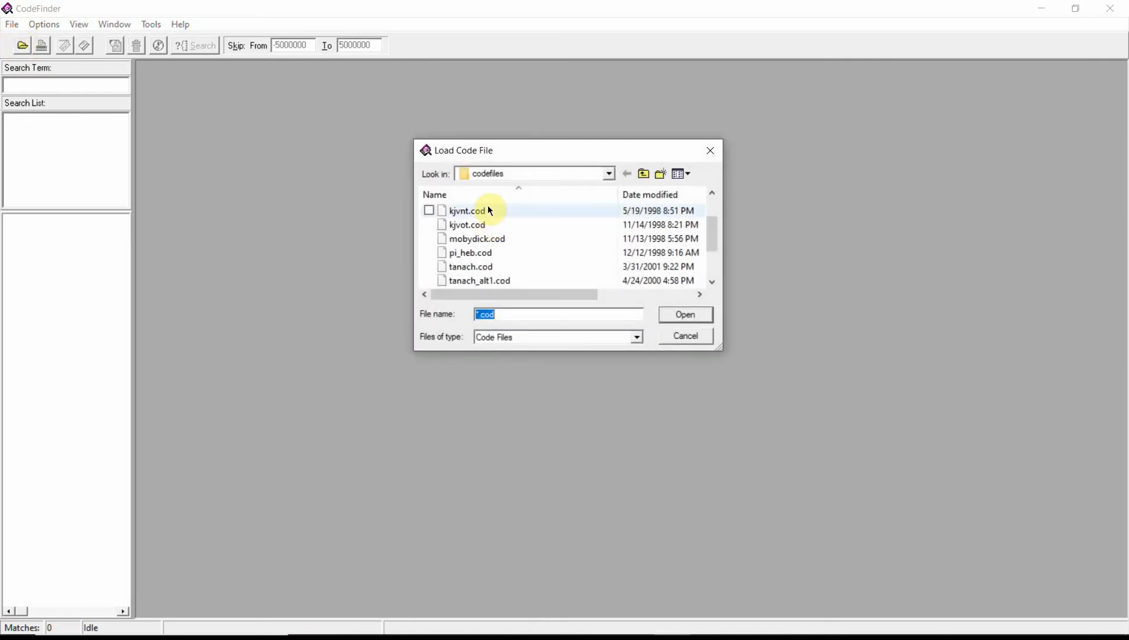
scroll(497, 255, down, 1)
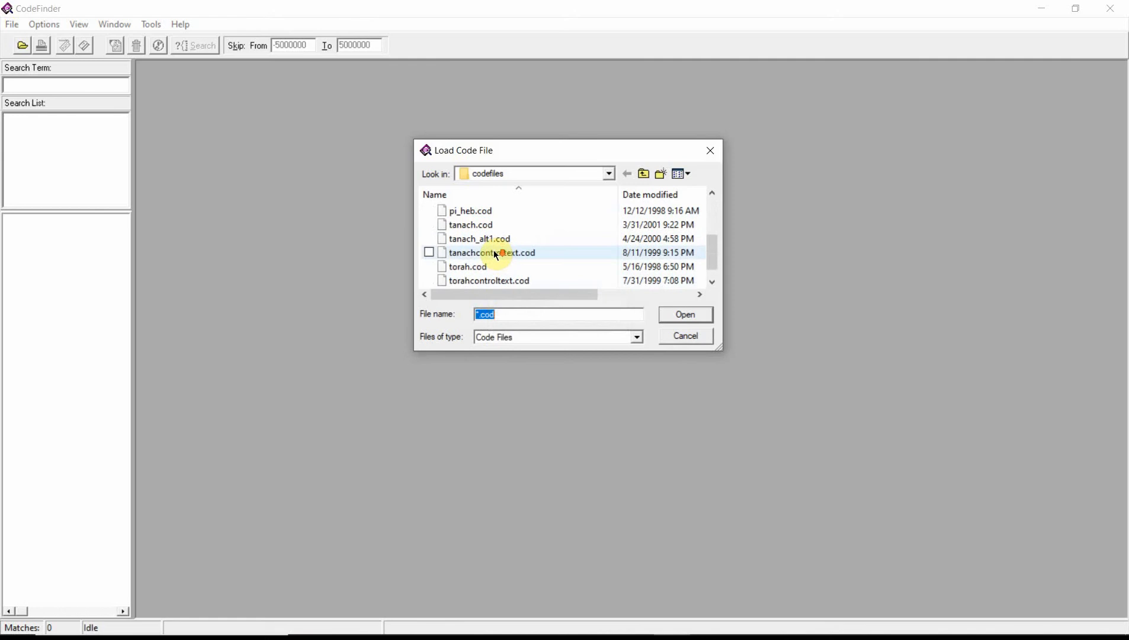
click(469, 267)
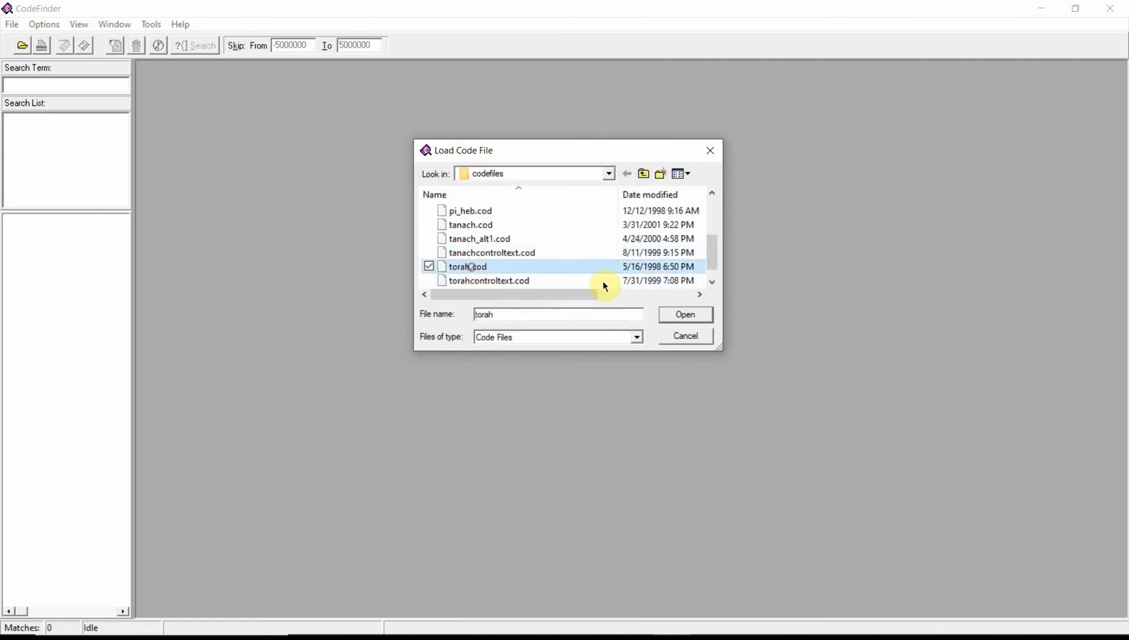
click(680, 316)
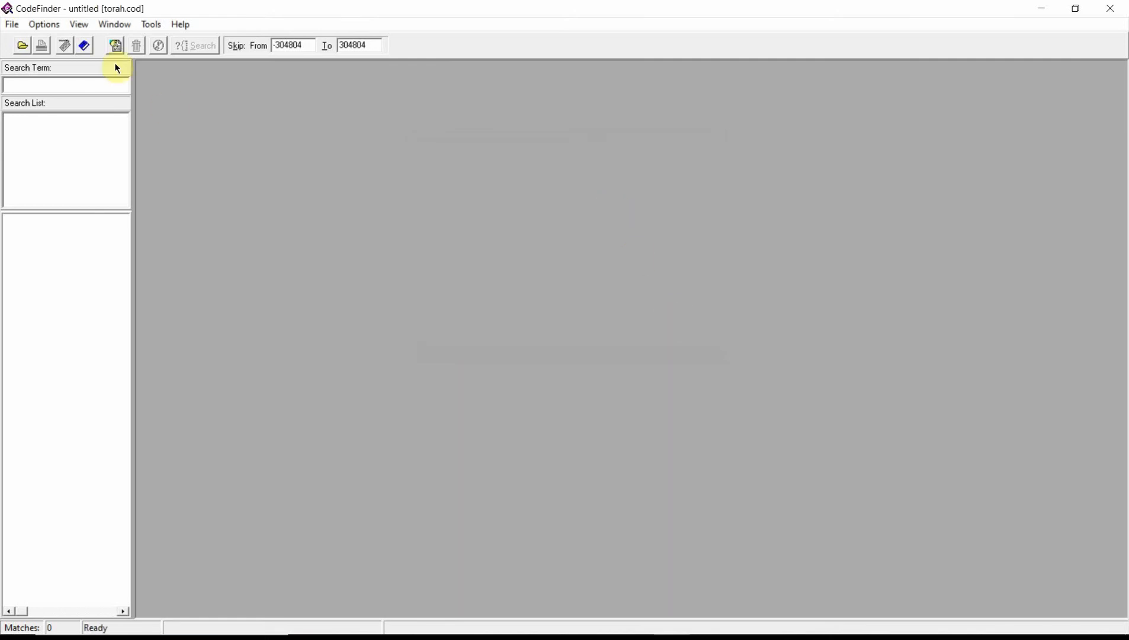
Disable row splitting for the matrix
click(45, 25)
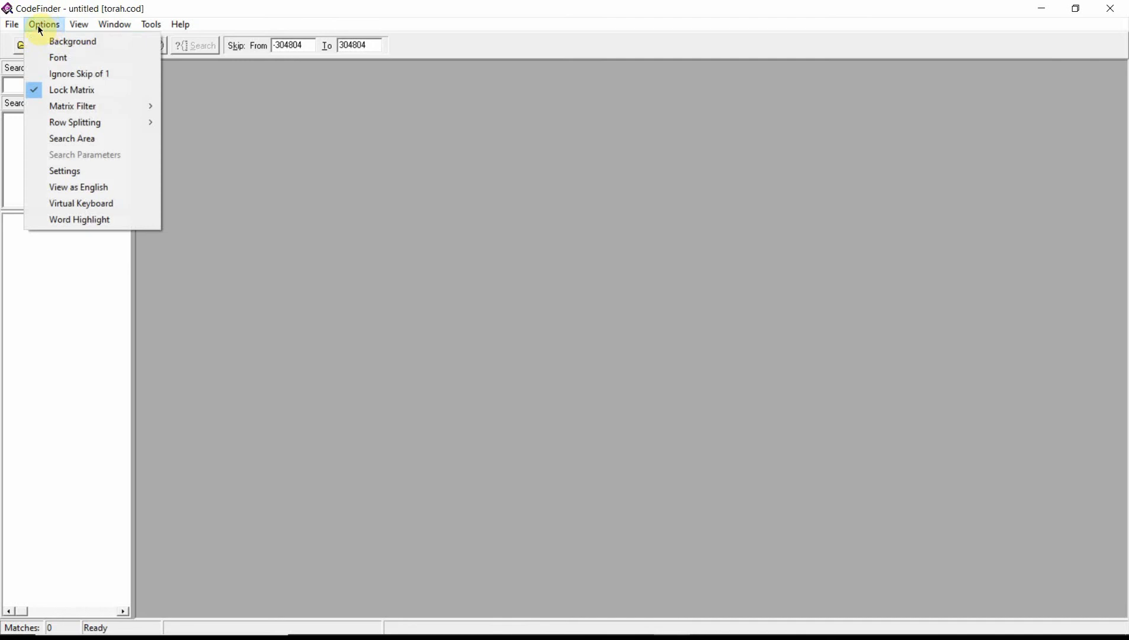
mouse_move(56, 123)
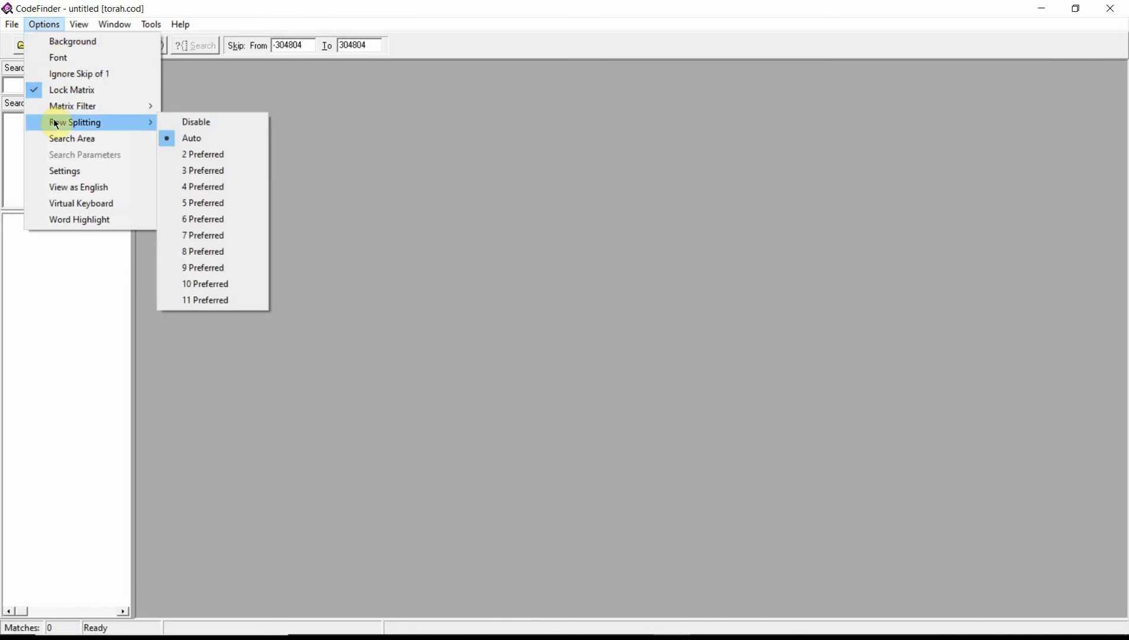
click(237, 123)
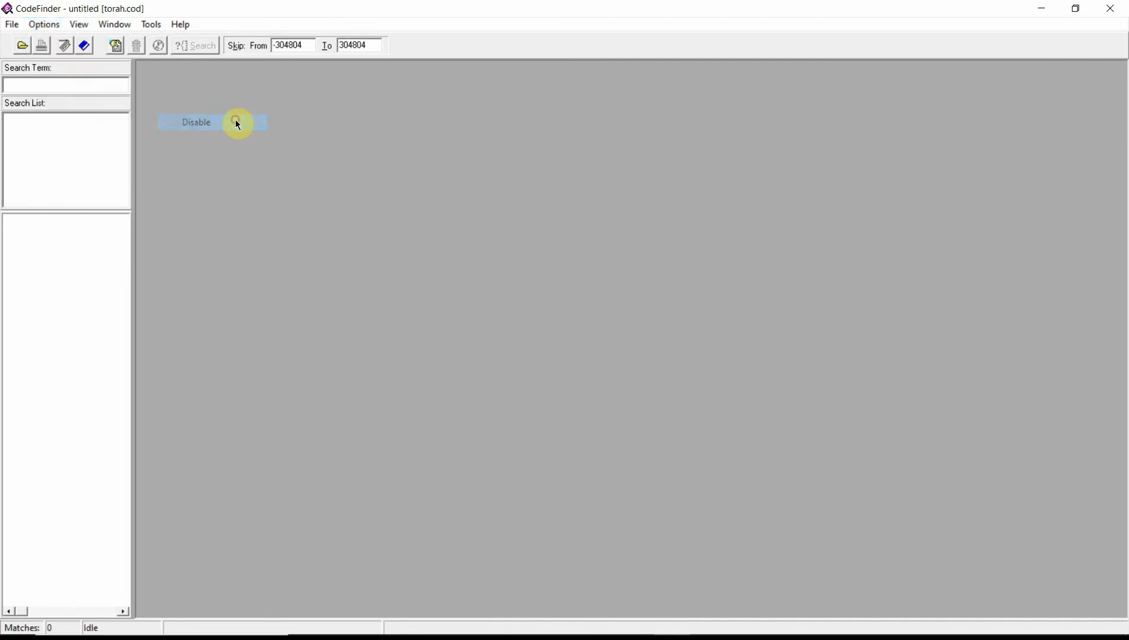
Set the default minimum skip to -500000000 and the default maximum skip to 500000000 in the CodeFinder settings
click(43, 27)
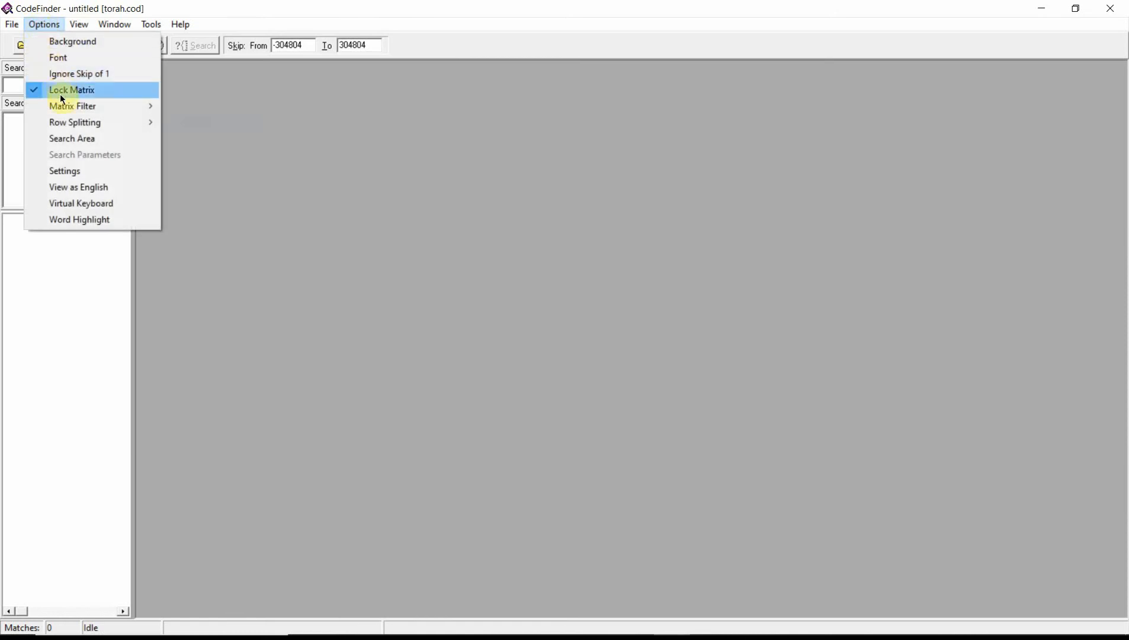
click(67, 172)
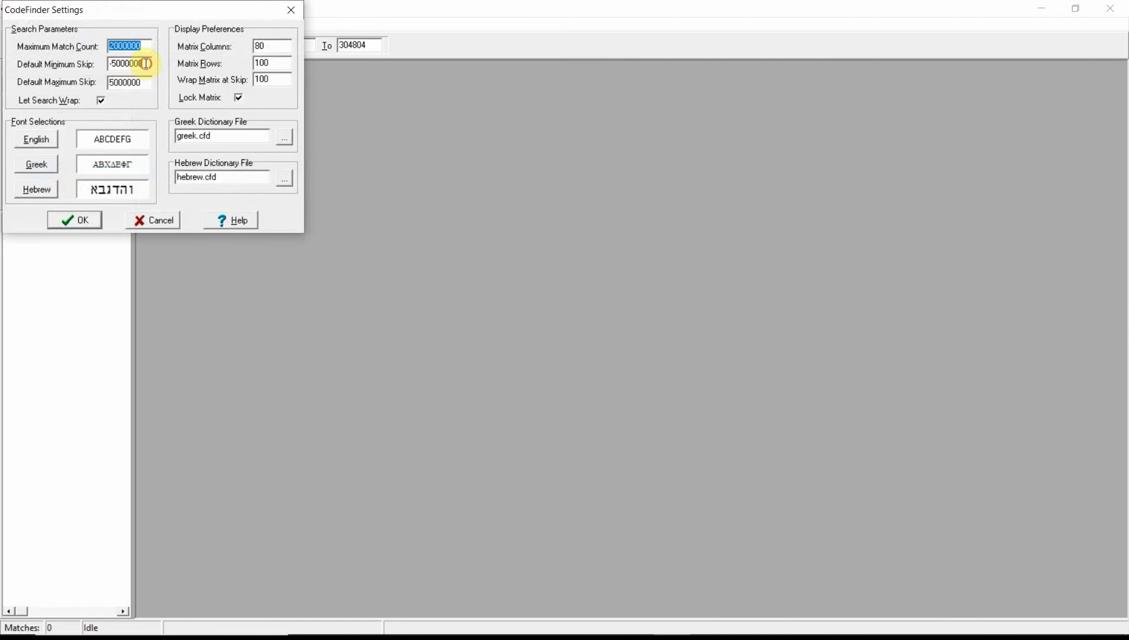
drag(145, 64, 125, 65)
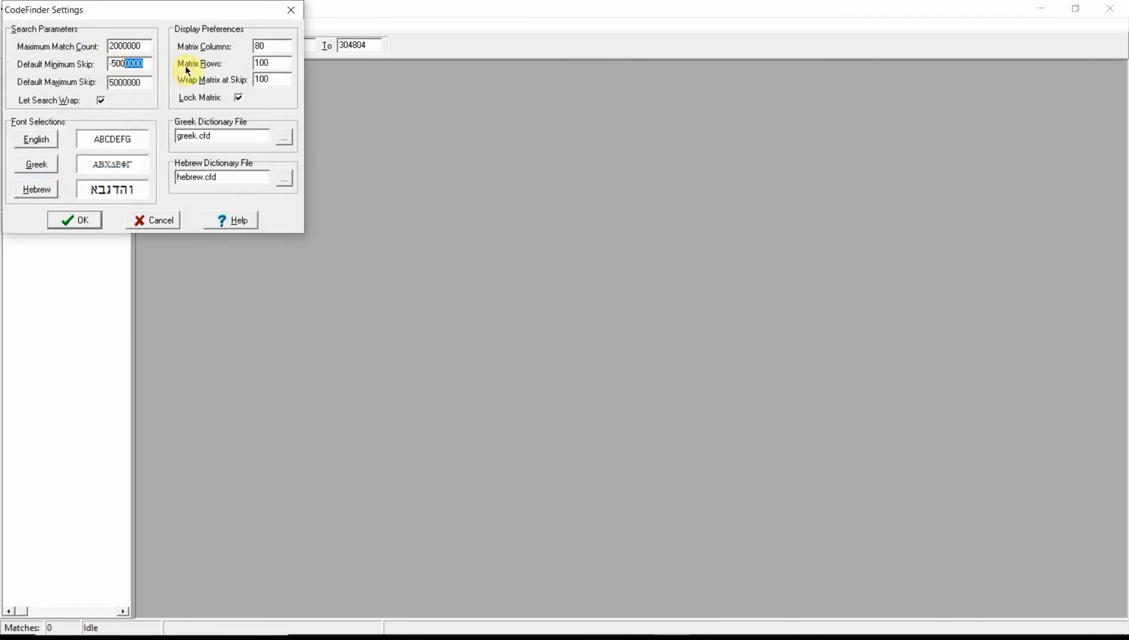
key(BackSpace)
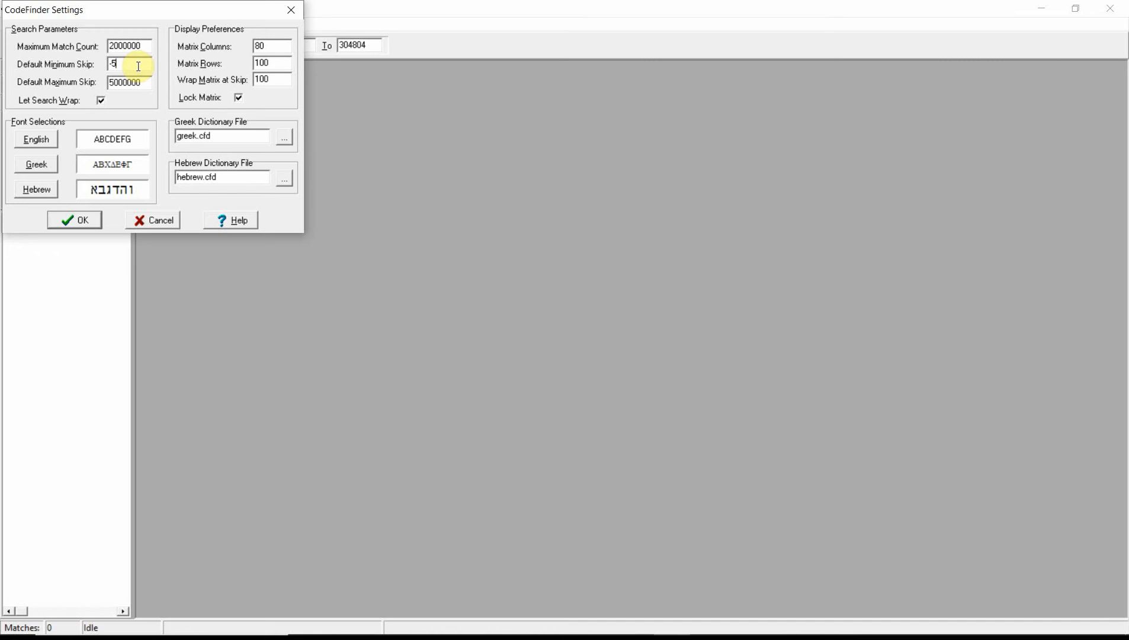
text(00)
click(143, 83)
text(00)
click(96, 216)
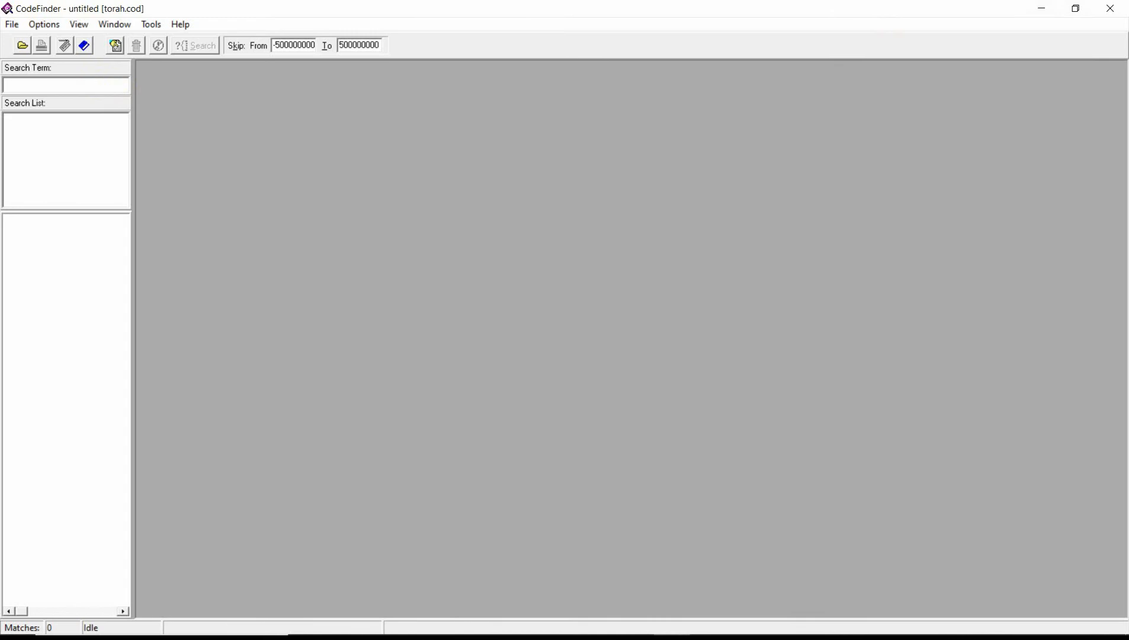
Check the Hebrew translation of "torah codes" in Google Translate, and open the virtual keyboard back in CodeFinder
drag(1128, 236, 499, 109)
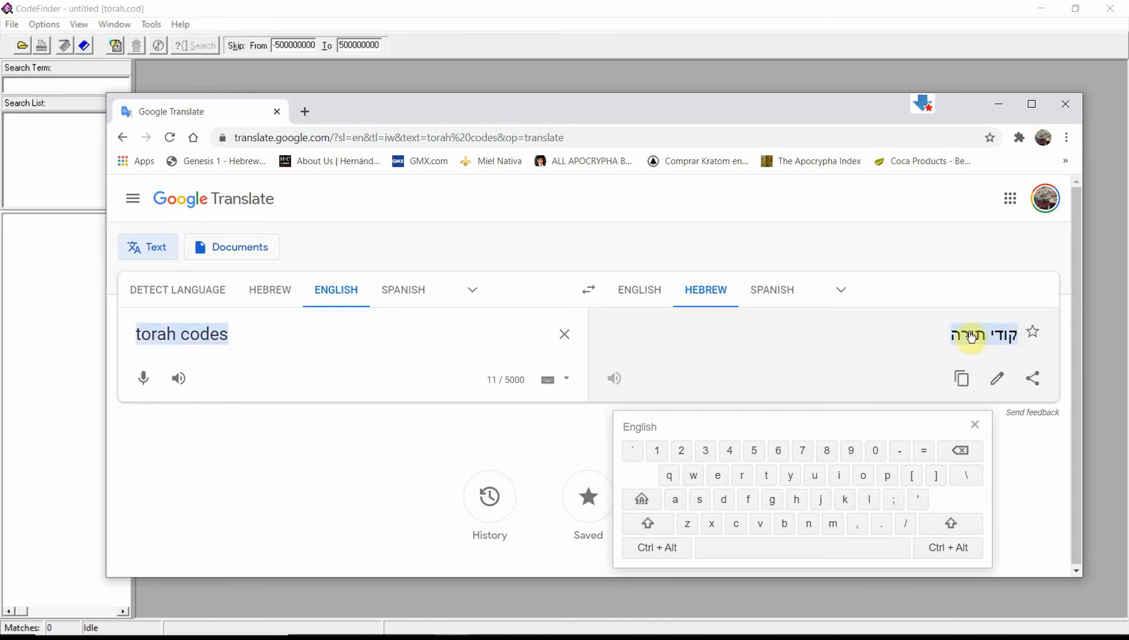
drag(701, 119, 614, 180)
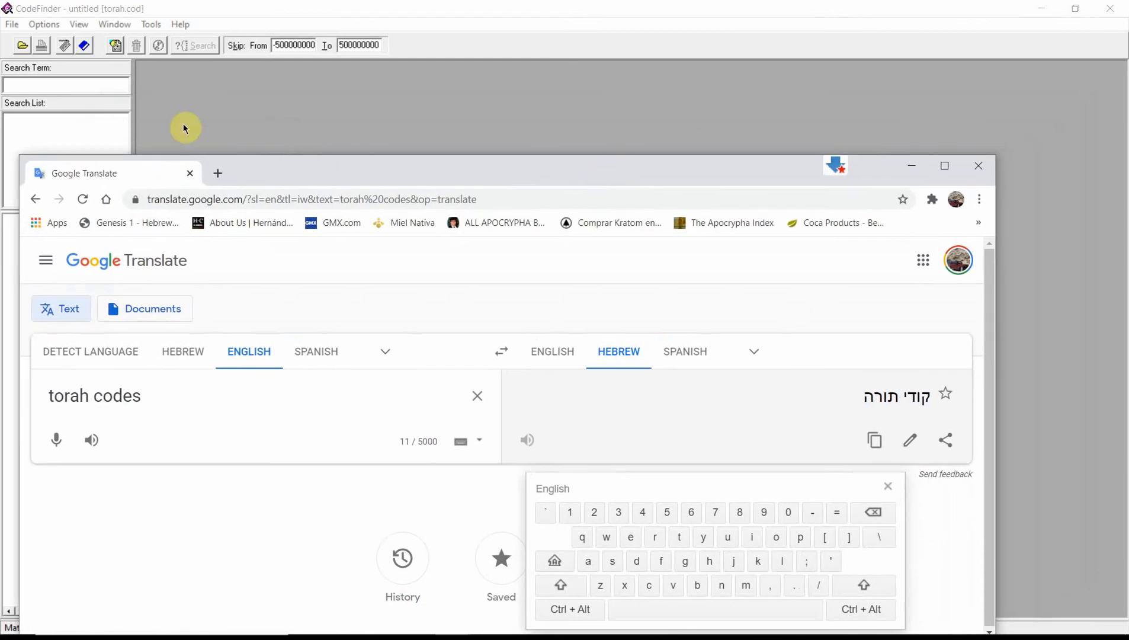
click(44, 25)
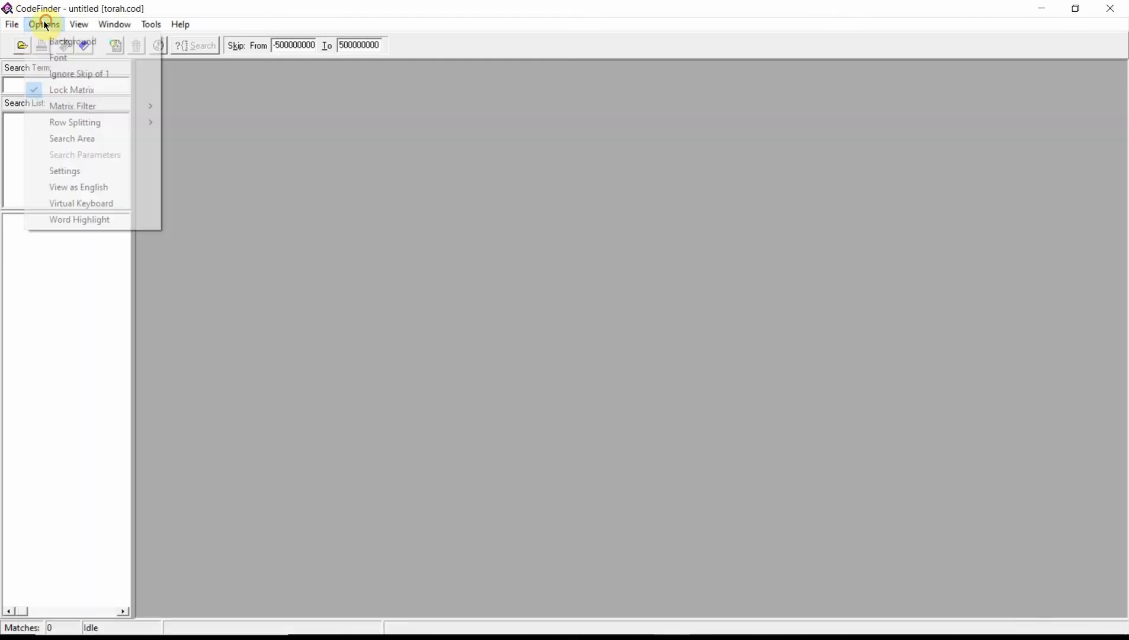
click(77, 204)
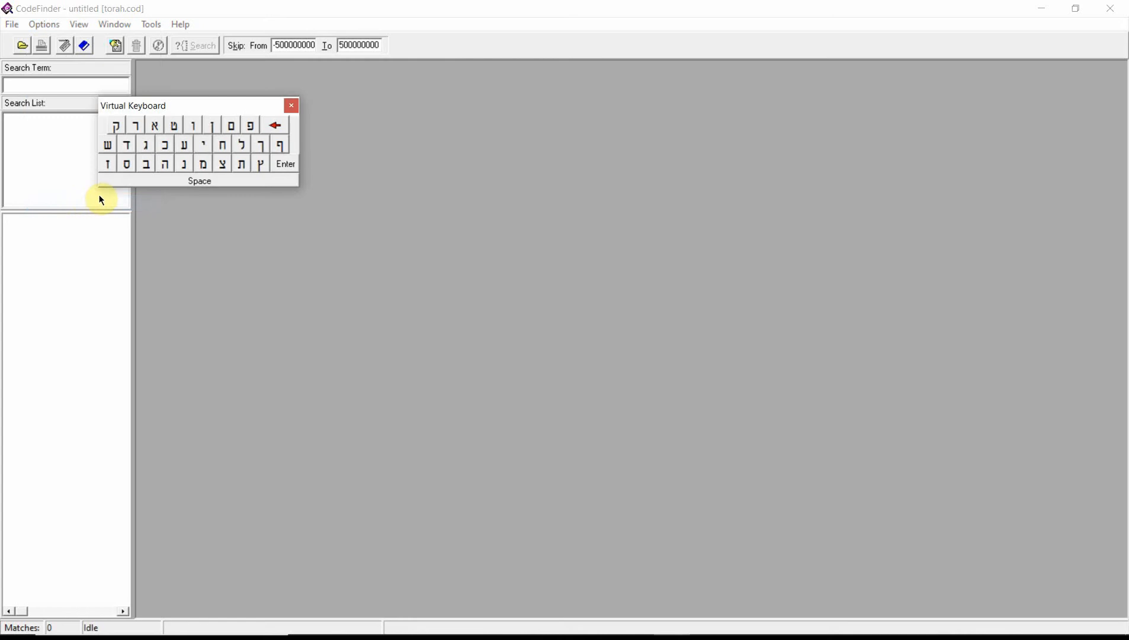
Review the Hebrew spelling in Google Translate once more and move the browser window clear of CodeFinder
mouse_move(769, 633)
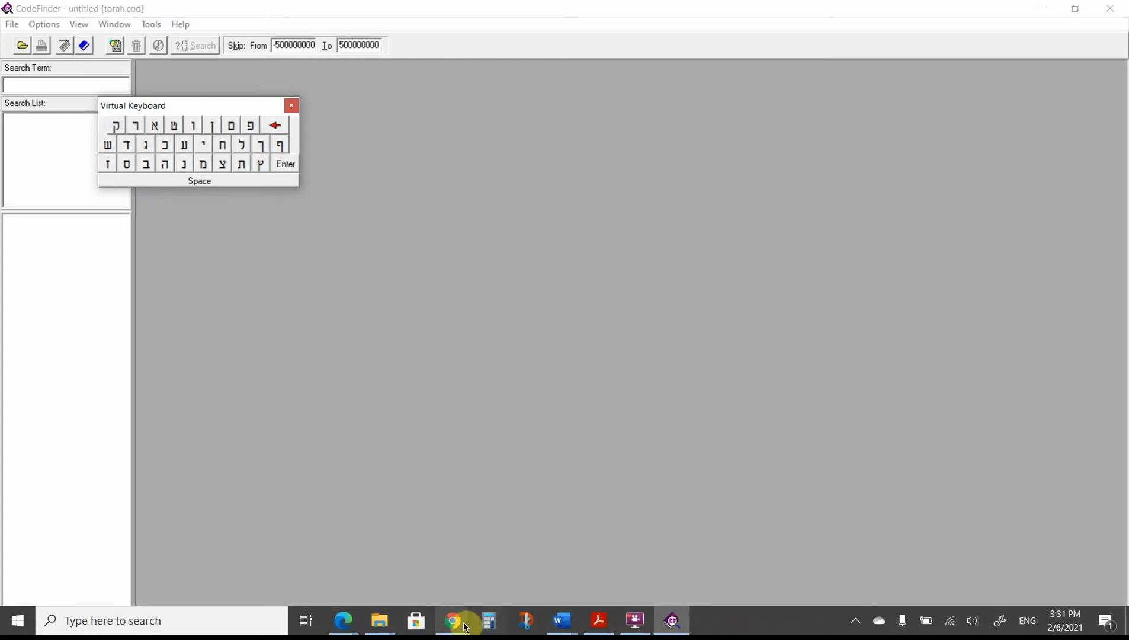
mouse_move(461, 627)
click(522, 578)
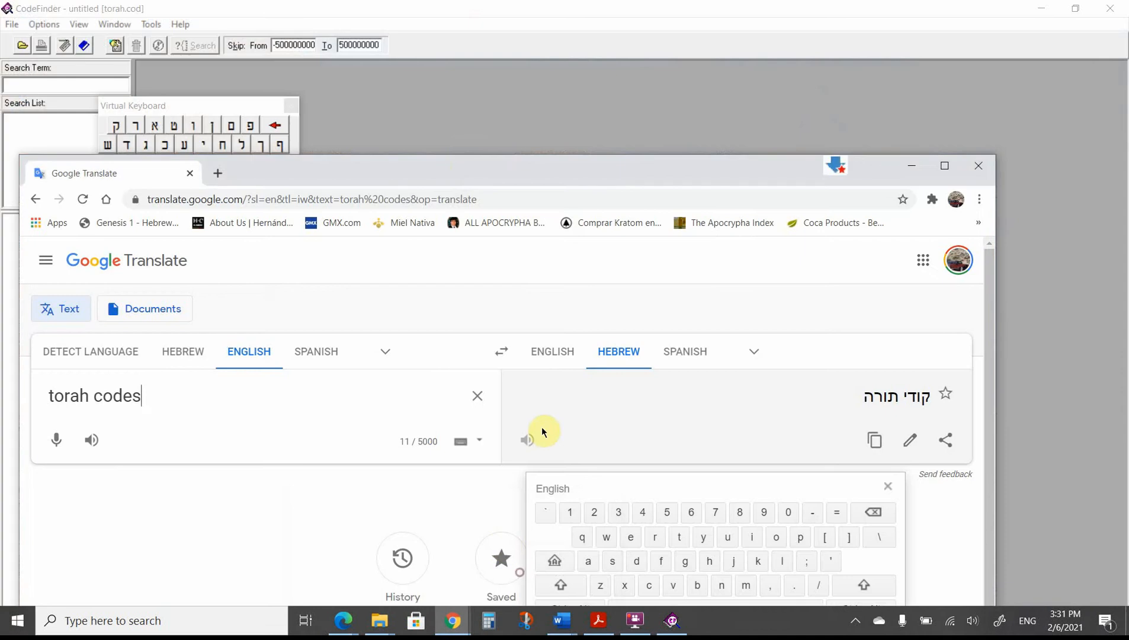
drag(434, 171, 1128, 185)
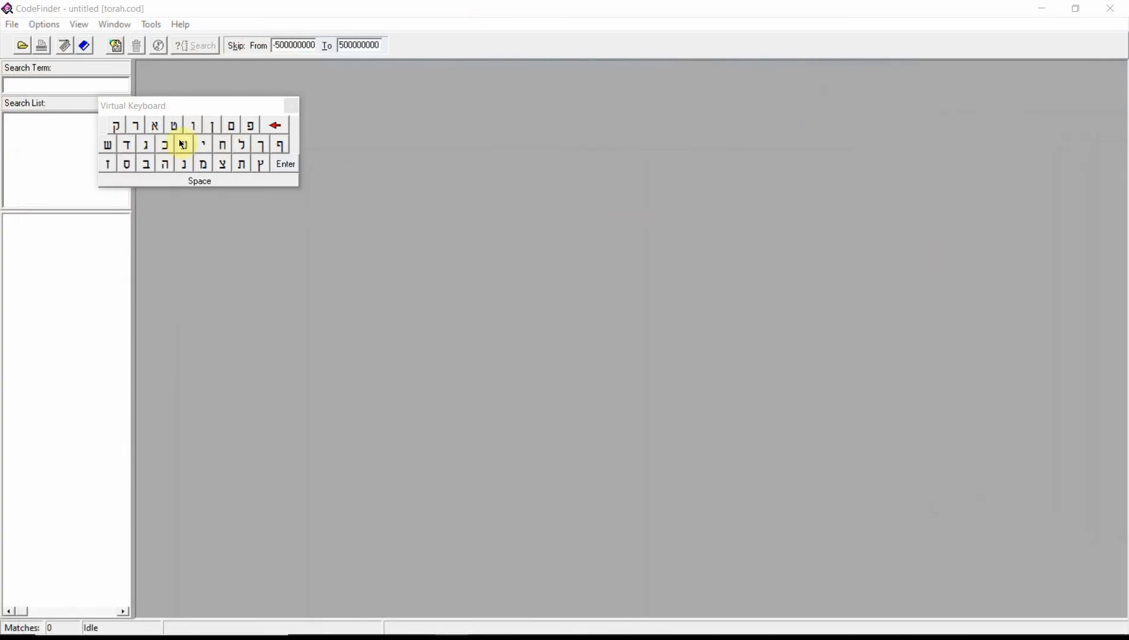
Move the virtual keyboard over the empty workspace and add the Hebrew term קודיתורה to the search list
drag(211, 107, 452, 162)
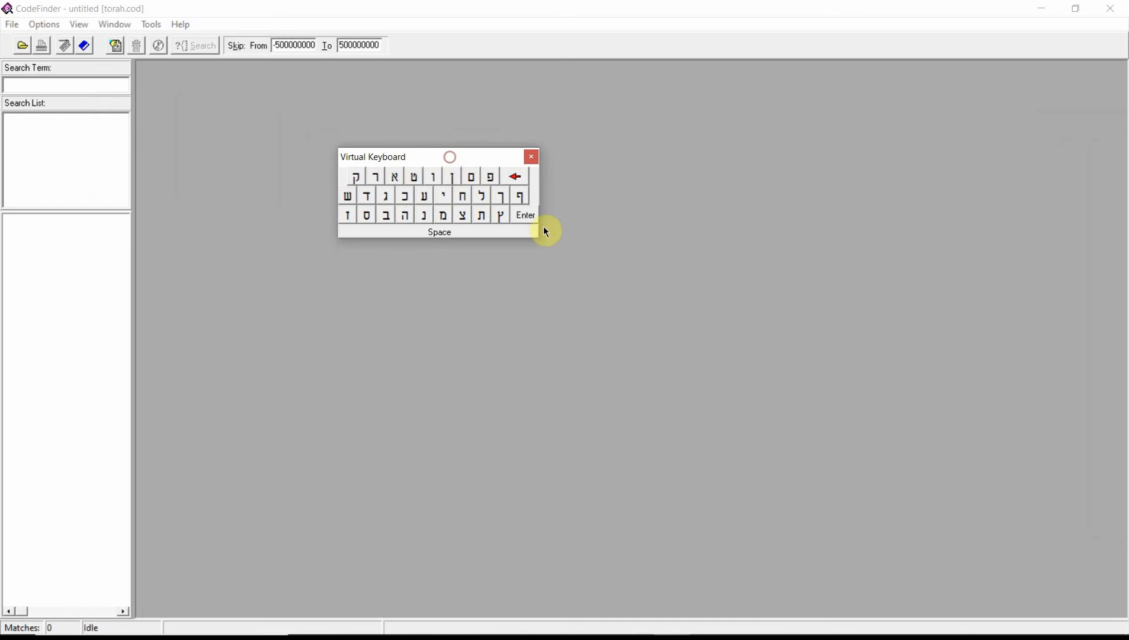
click(358, 177)
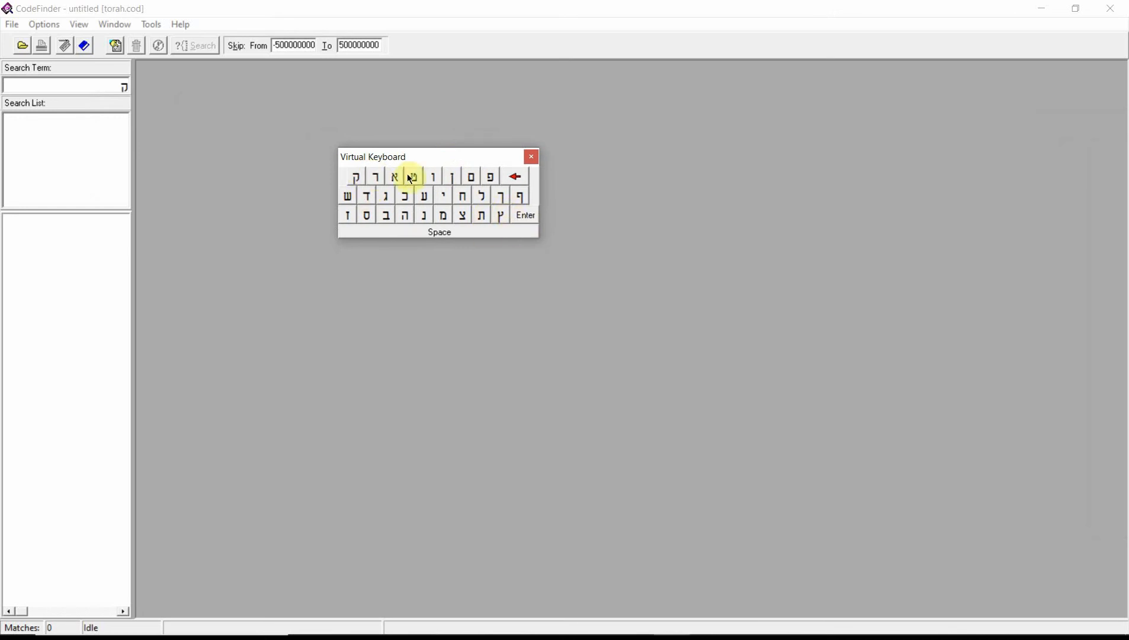
click(436, 177)
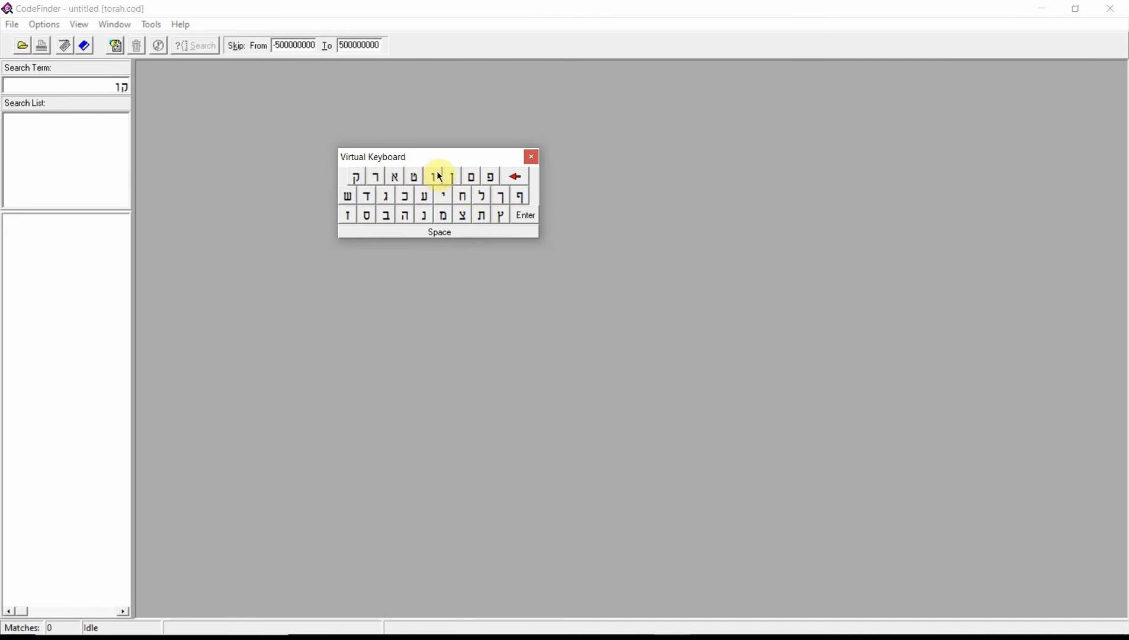
click(373, 201)
click(442, 196)
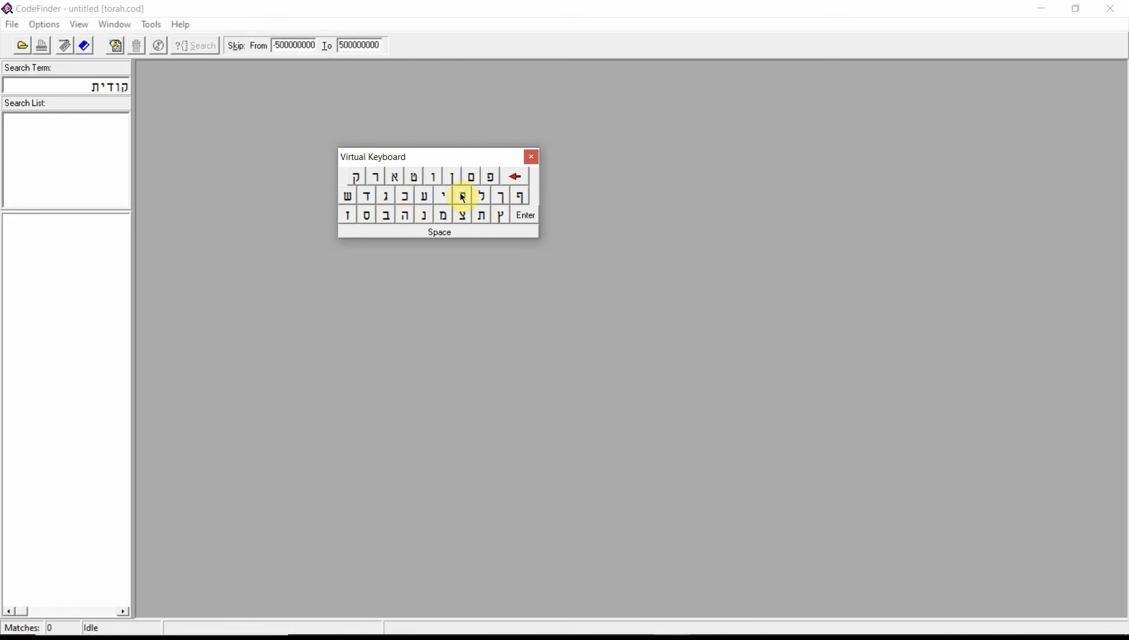
click(431, 179)
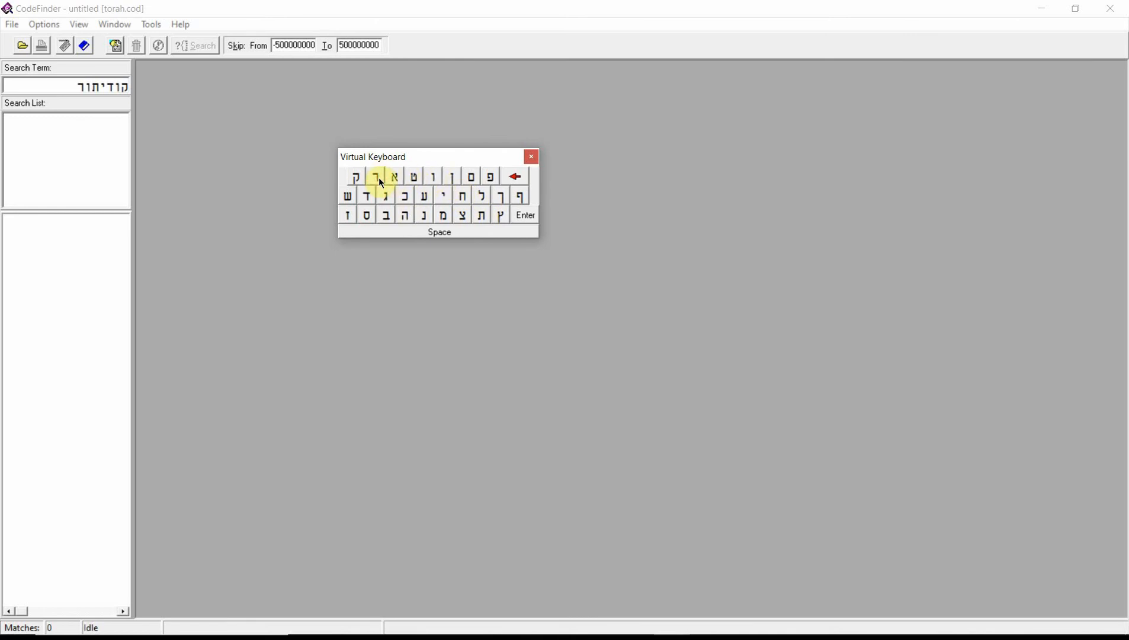
click(402, 218)
click(530, 218)
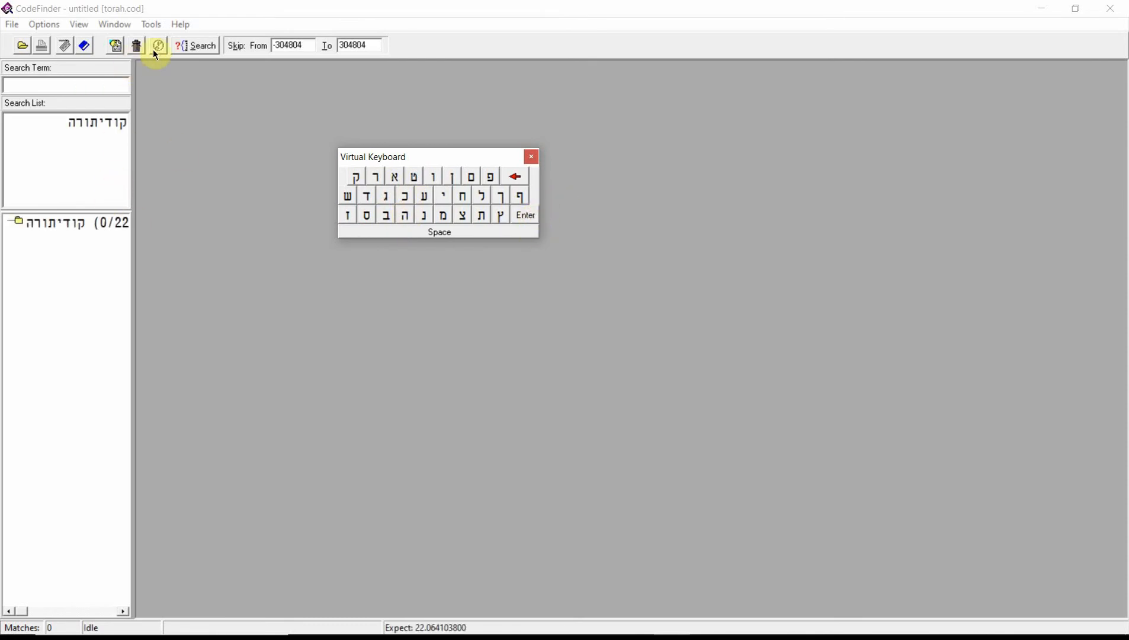
Search the Torah text for קודיתורה and expand the term's list of matches
click(204, 47)
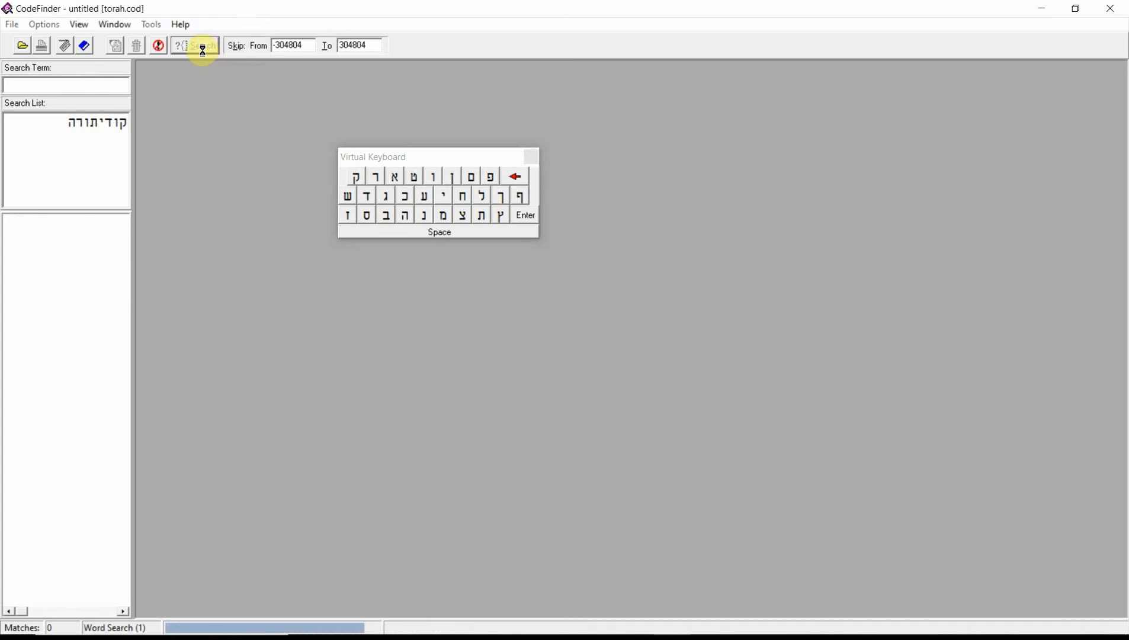
click(96, 221)
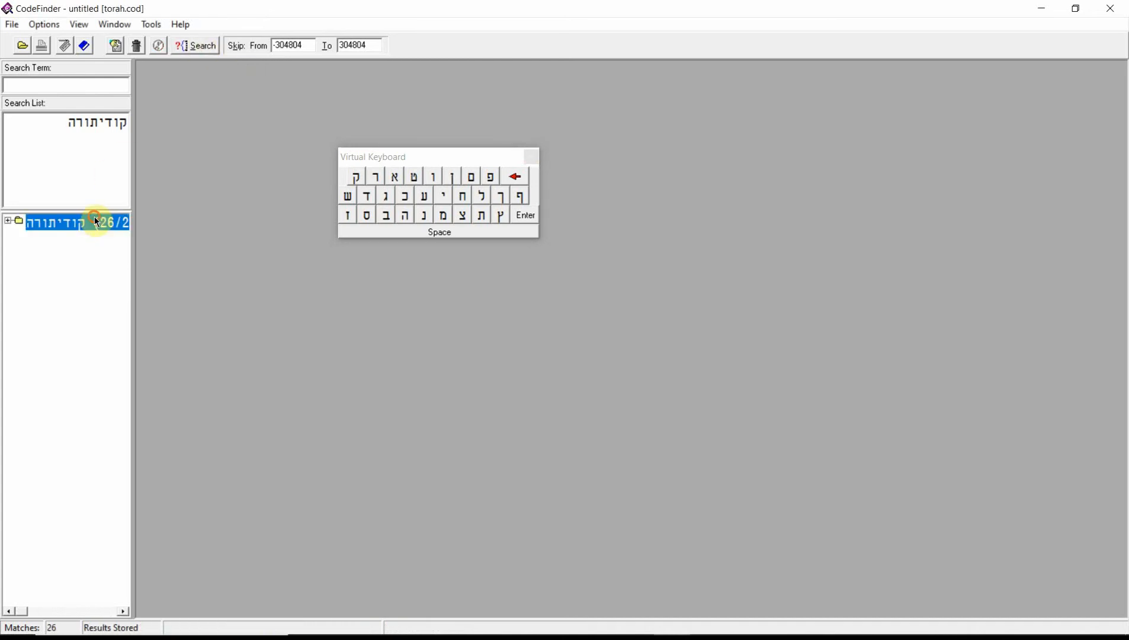
double_click(96, 222)
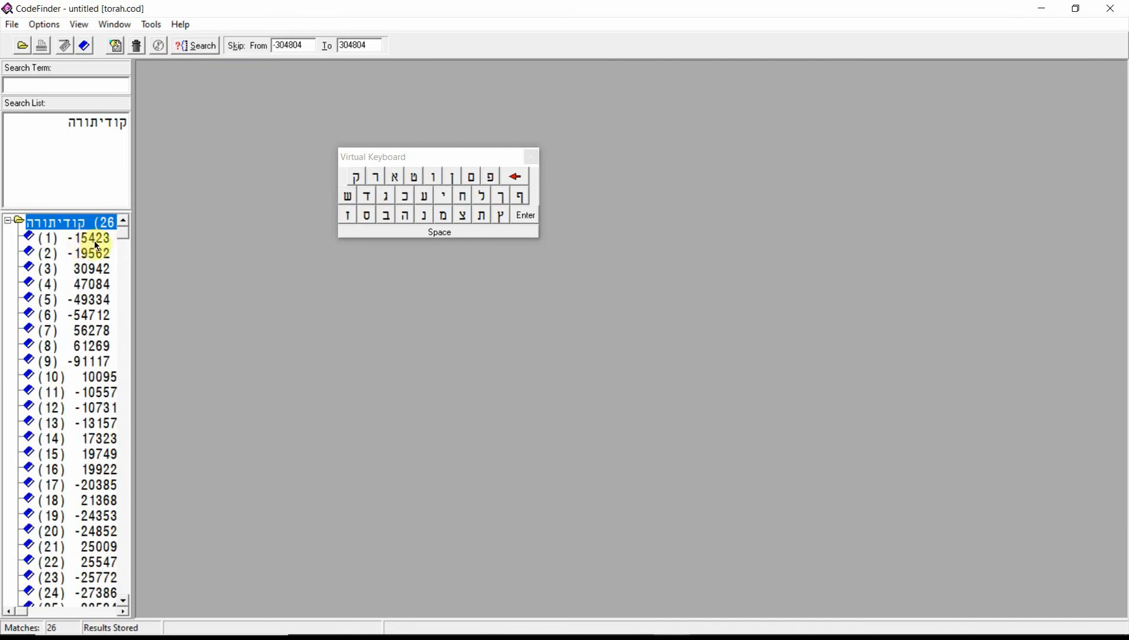
Display match (1) with skip -15423 in a maximized matrix, move the virtual keyboard aside and bring the highlighted term into view
double_click(89, 238)
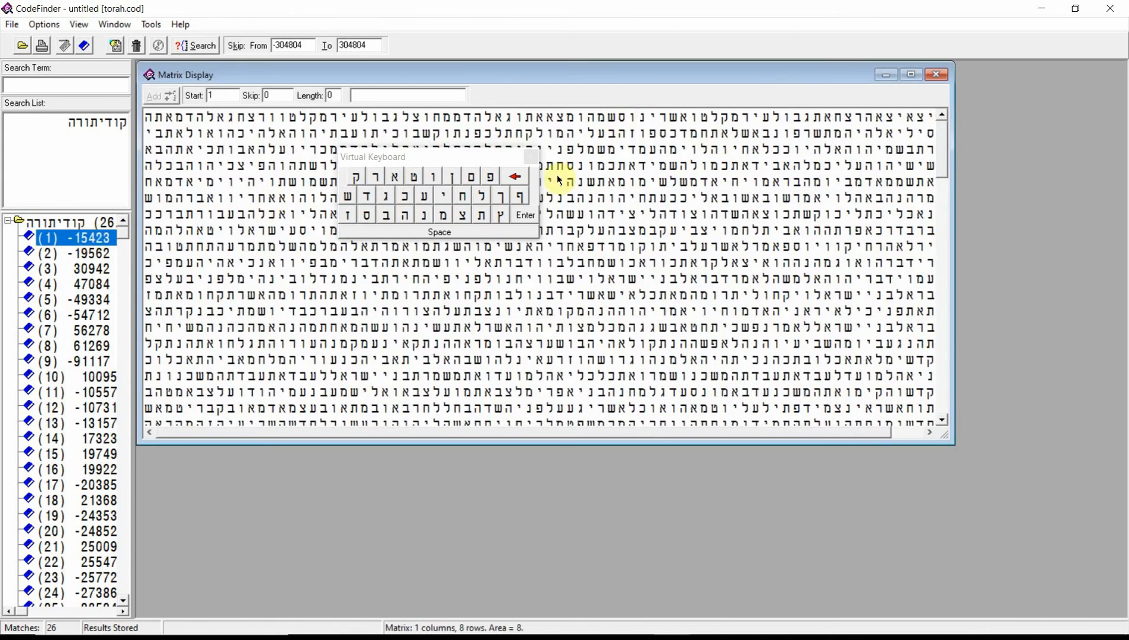
drag(434, 166, 116, 169)
click(912, 74)
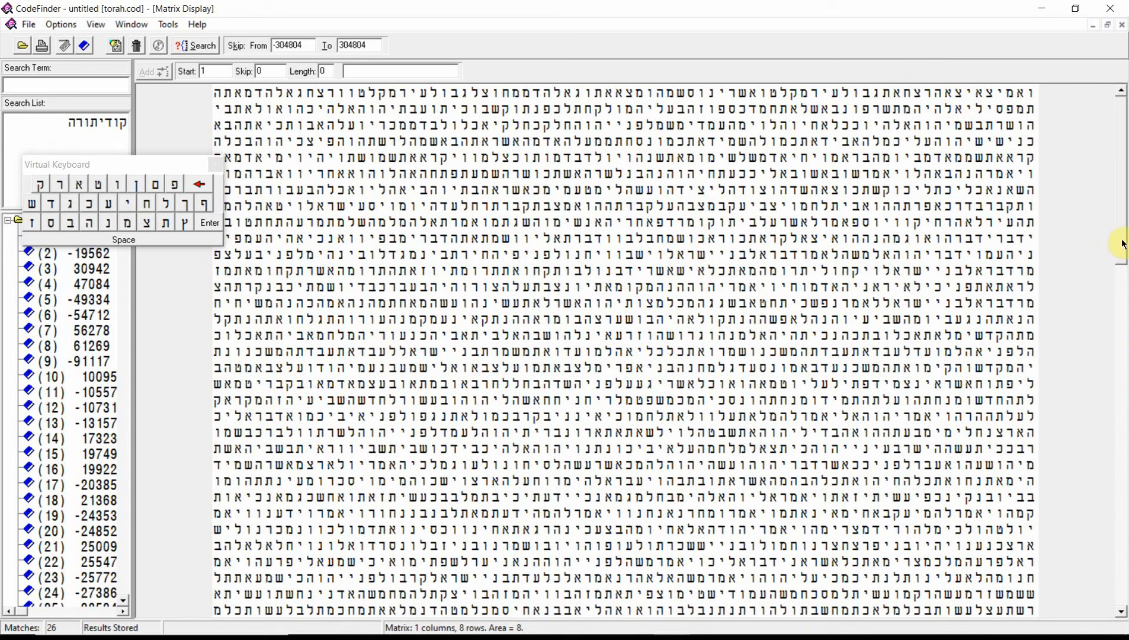
drag(1122, 243, 1122, 431)
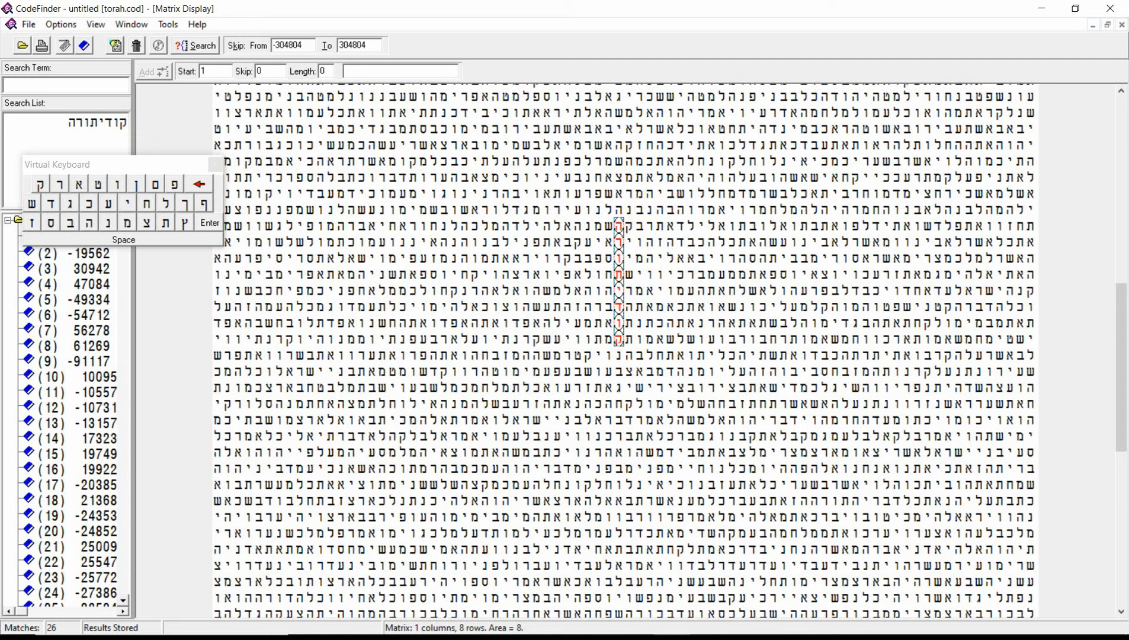
Check the English translation of נקודי תורה in Google Translate and move the browser window out of the way
drag(1128, 234, 1128, 73)
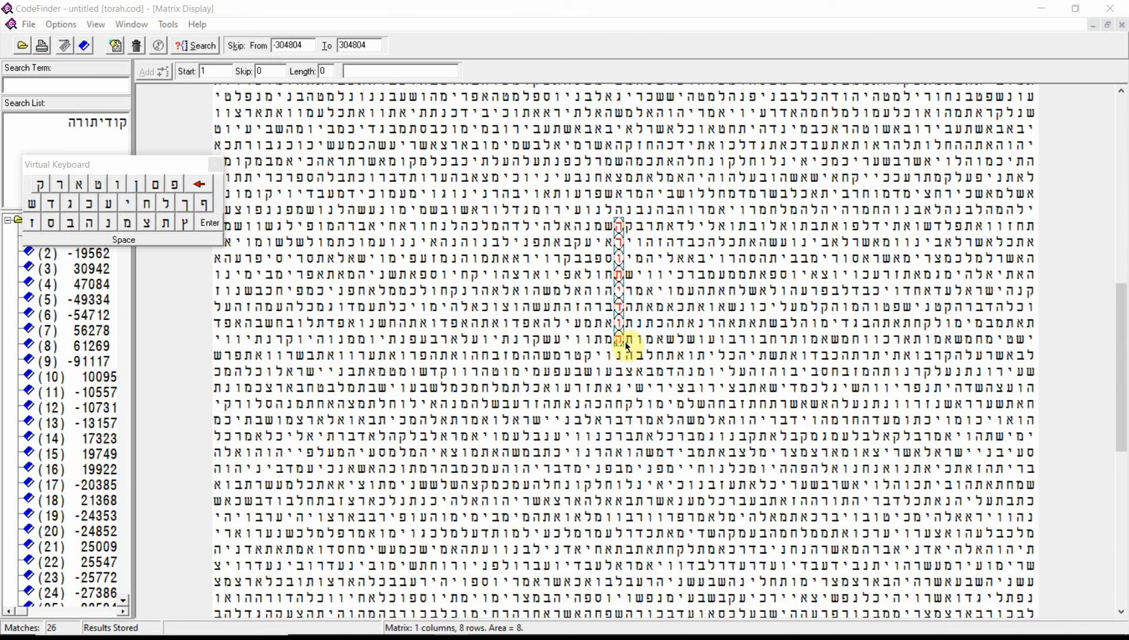
drag(1128, 224, 648, 107)
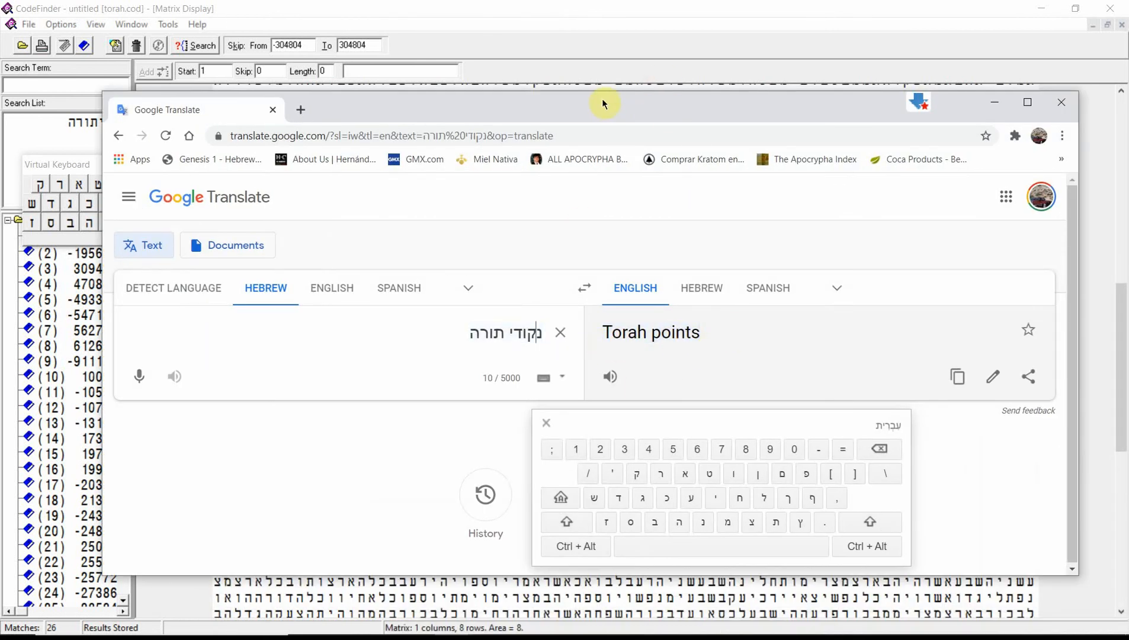
drag(605, 101, 1128, 119)
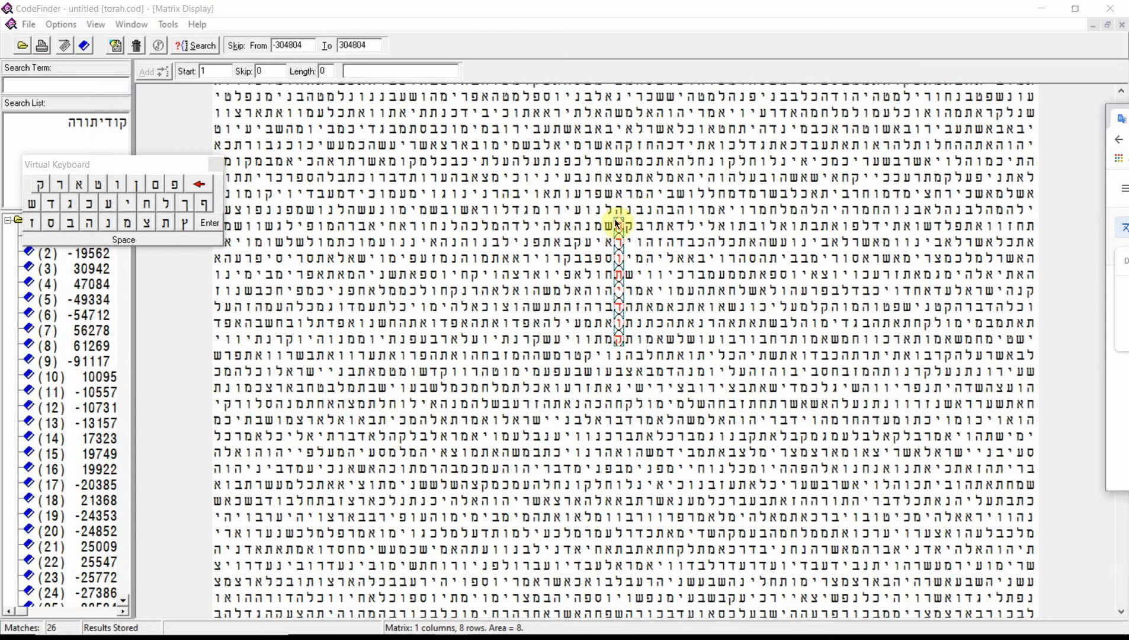
Select the nine-letter vertical sequence הרותידוקנ in the matrix and add it to the search list
drag(618, 224, 619, 356)
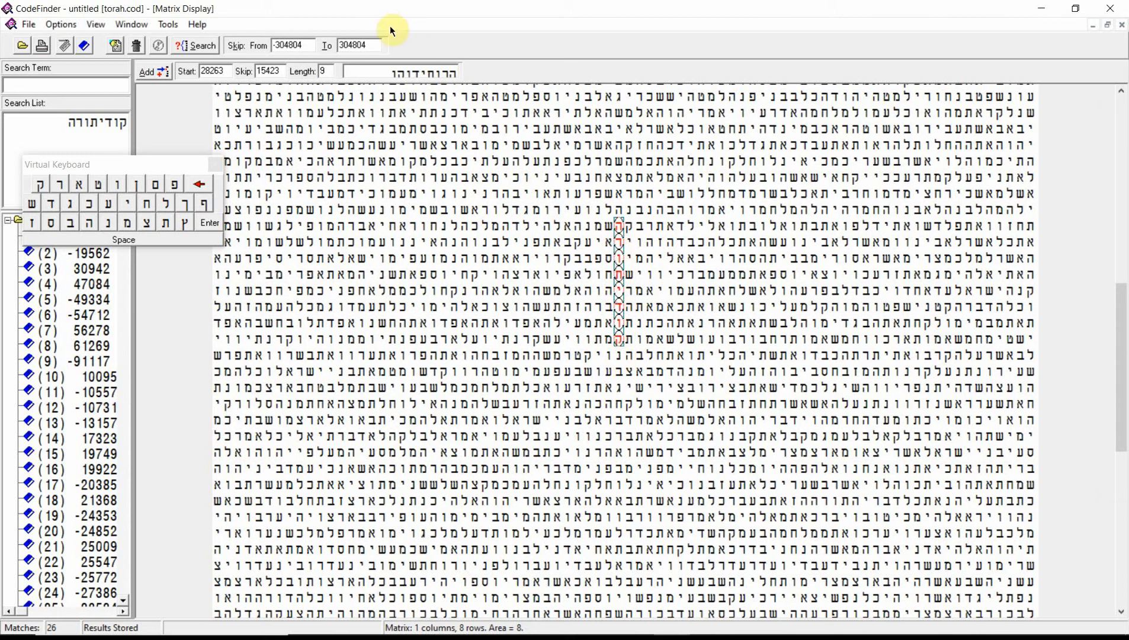
click(162, 73)
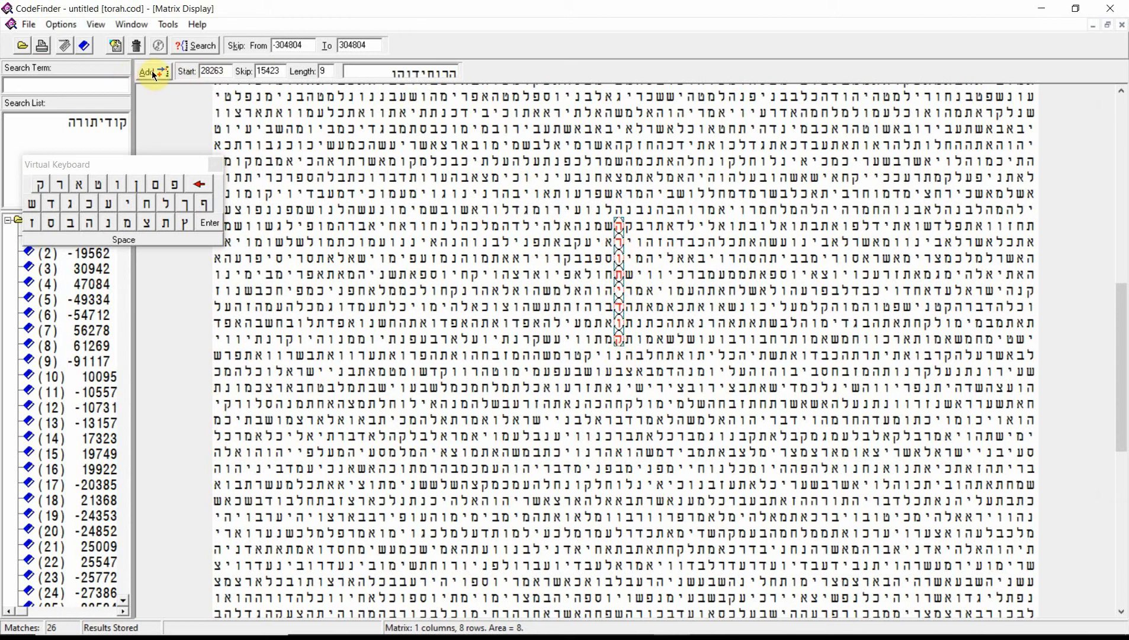
click(153, 73)
Set the translation of the search term הרותידוקנ to "Torah points"
double_click(81, 137)
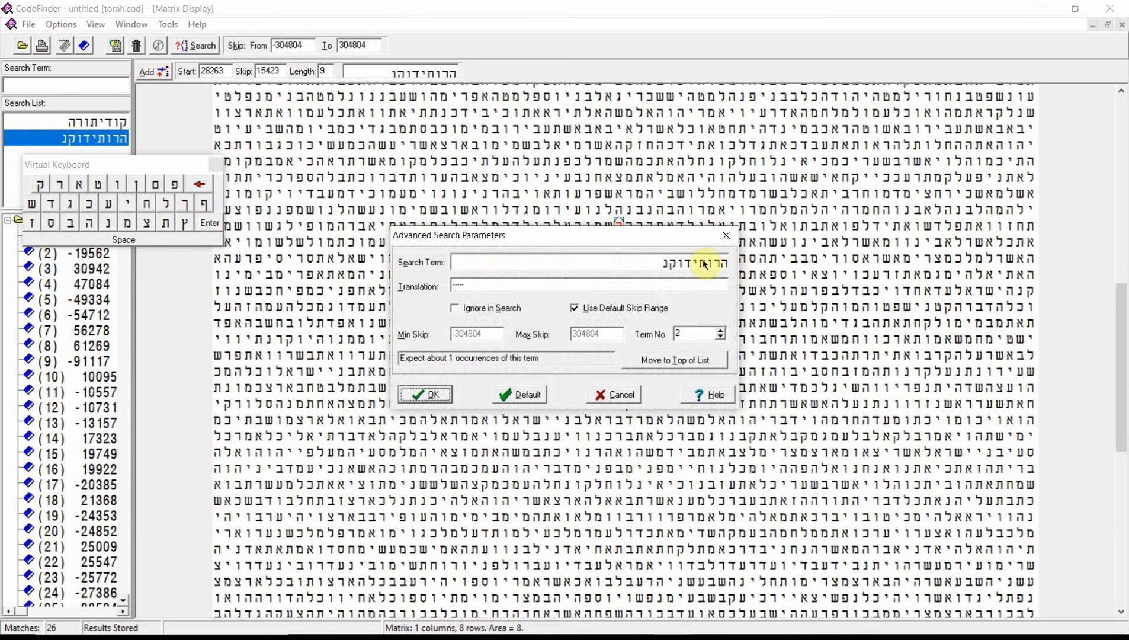
drag(470, 285, 440, 281)
text(Tor)
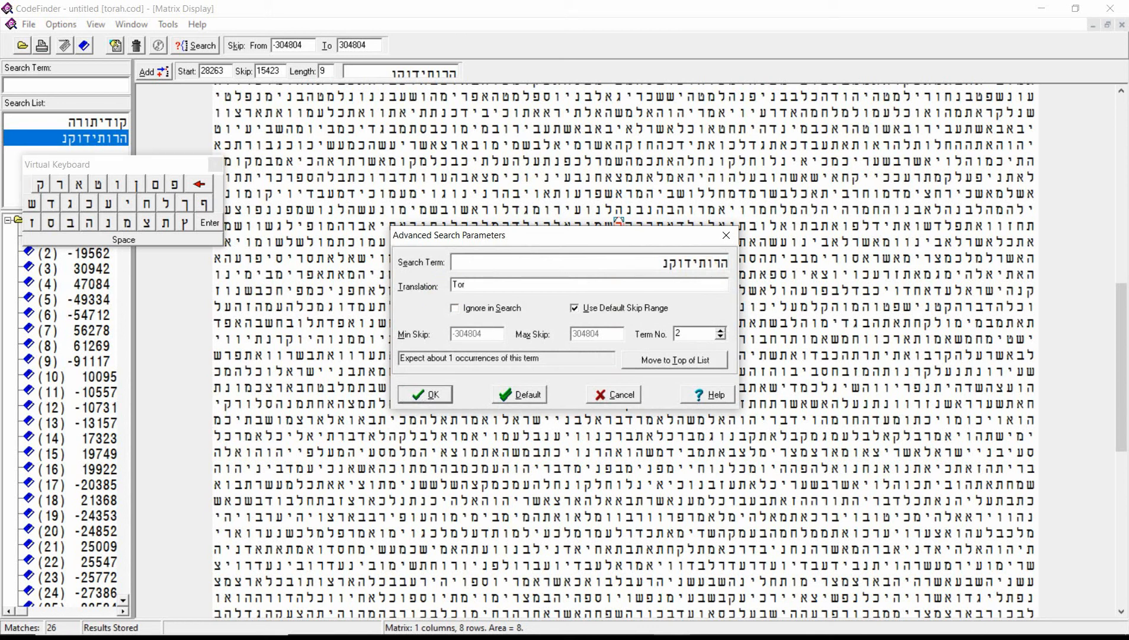
text(ah points)
click(438, 394)
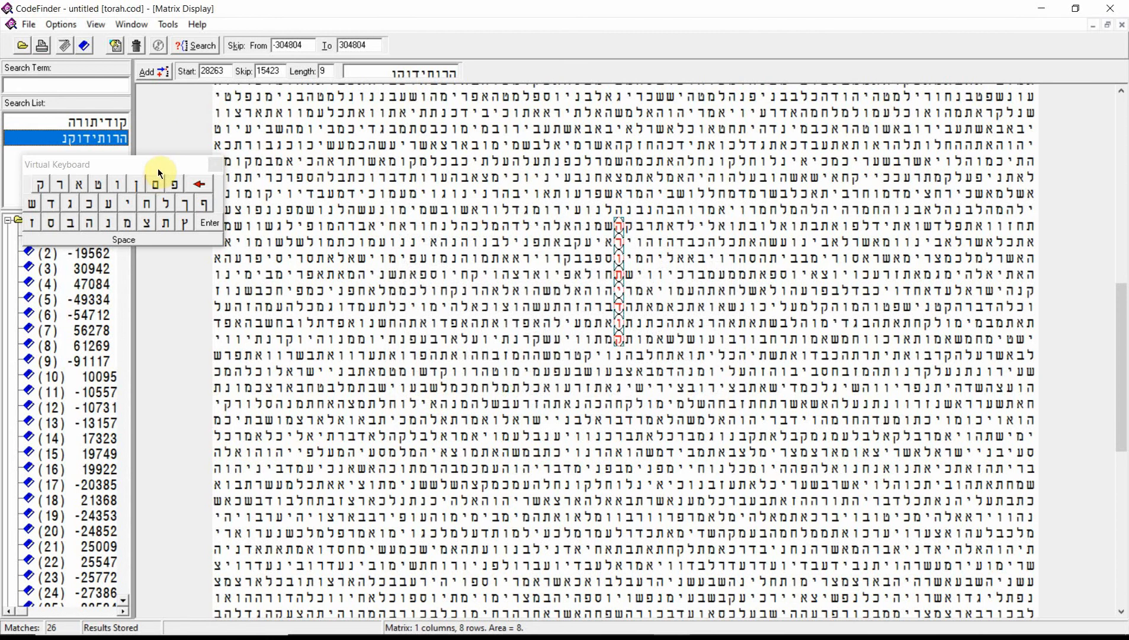
Move the virtual keyboard off the search list and set the translation of קודיתורה to "Torah codes"
drag(158, 168, 282, 161)
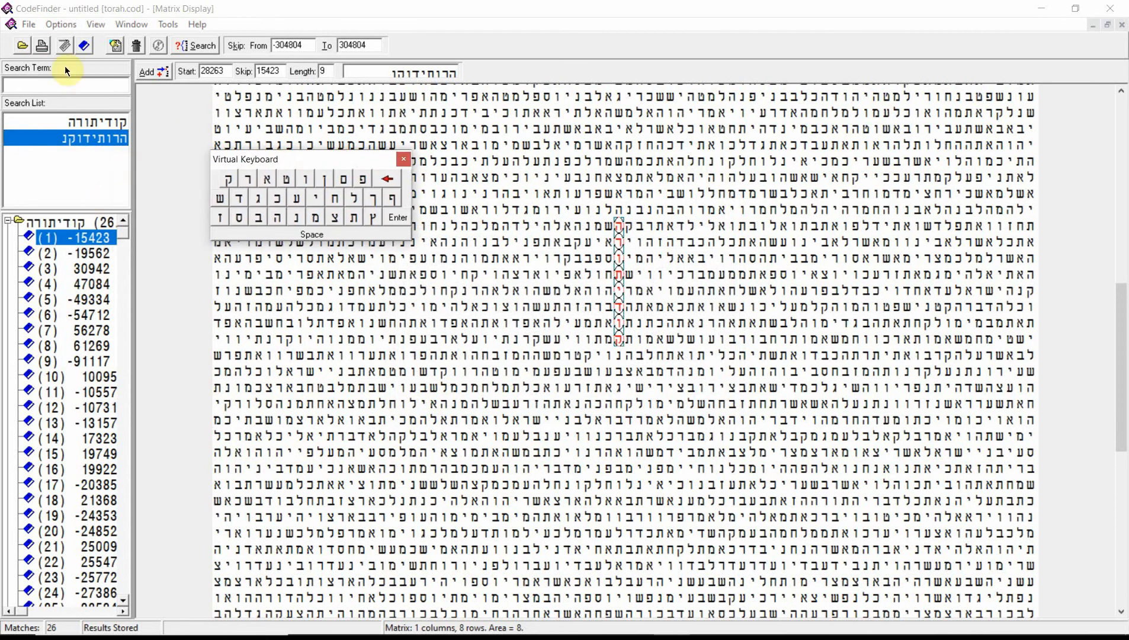
double_click(94, 117)
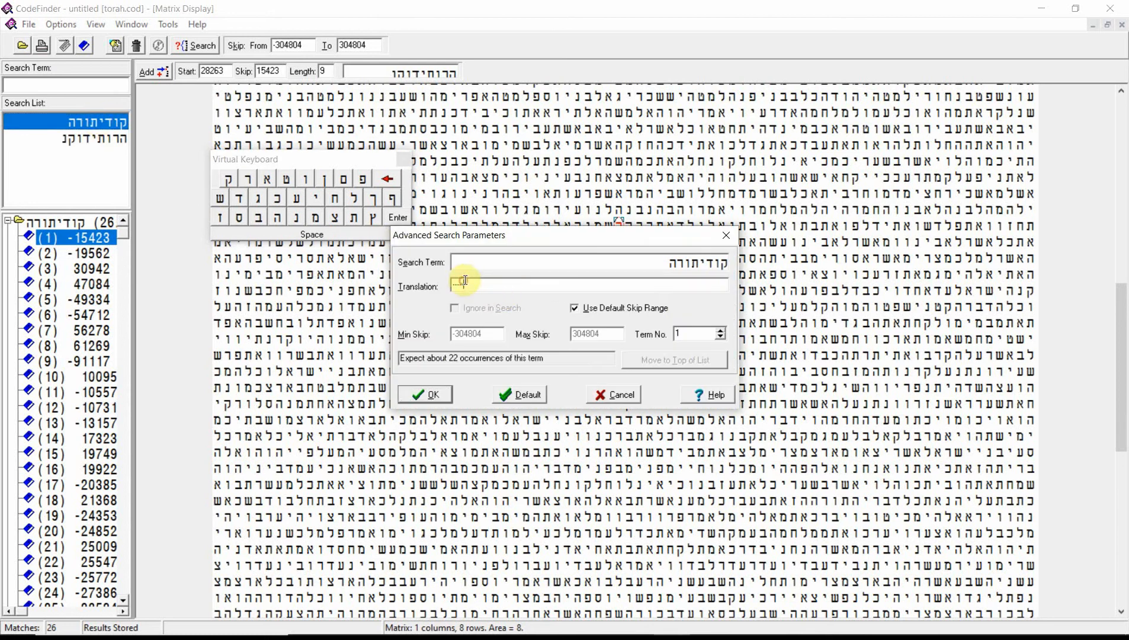
drag(462, 285, 425, 283)
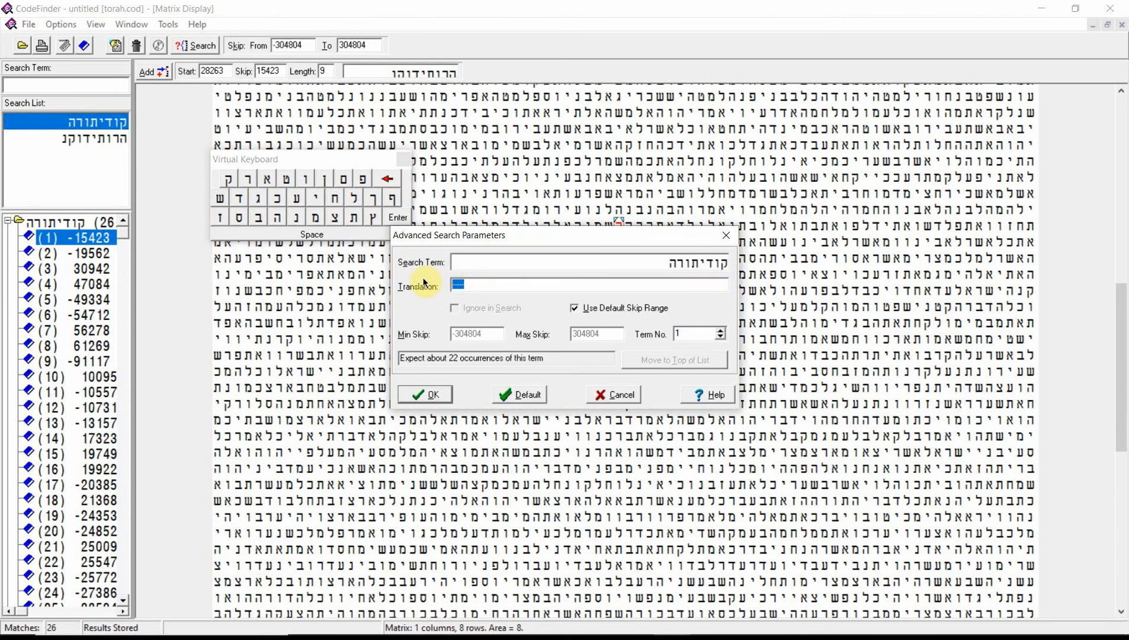
text(Torc)
key(BackSpace)
text(ah codes)
click(424, 394)
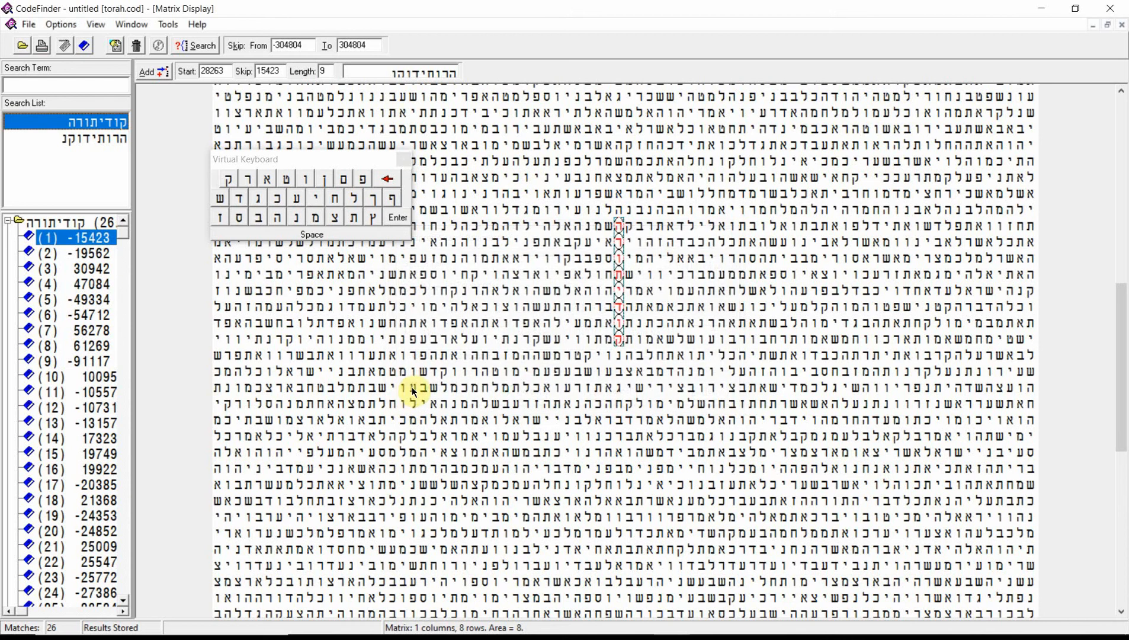
Compare the search list and matches in their English translations and in Hebrew
right_click(28, 163)
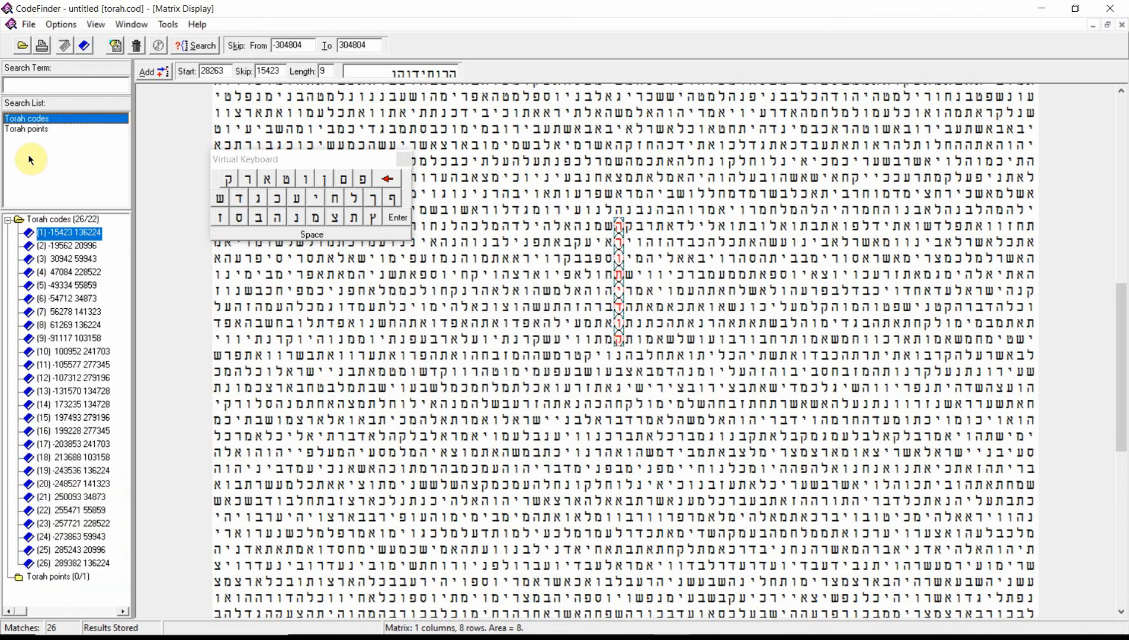
right_click(28, 156)
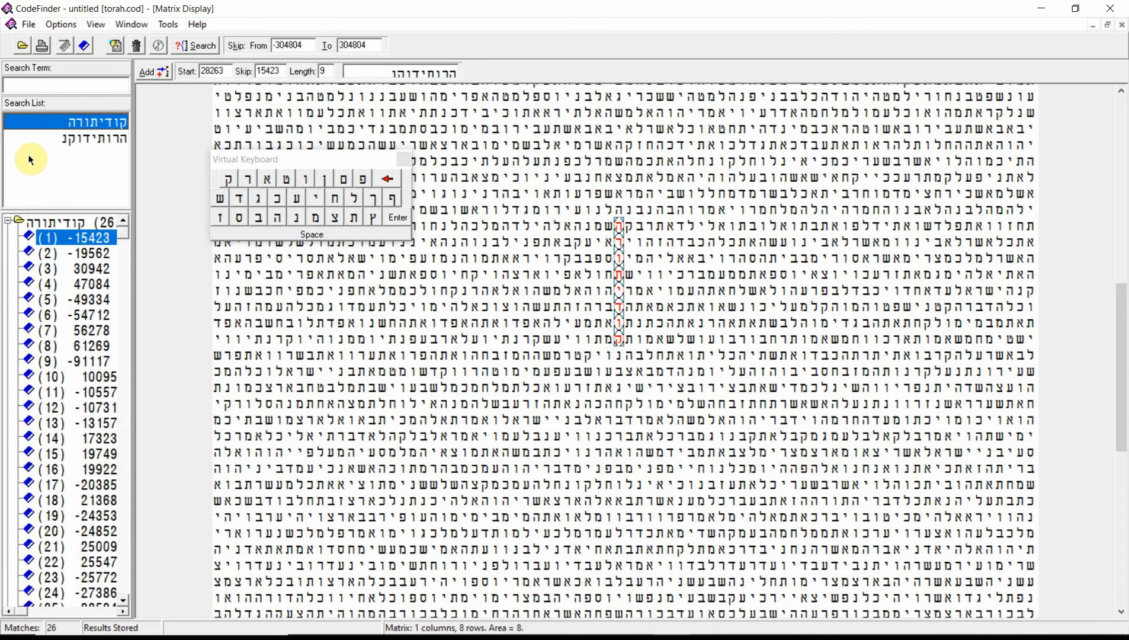
right_click(28, 156)
right_click(26, 155)
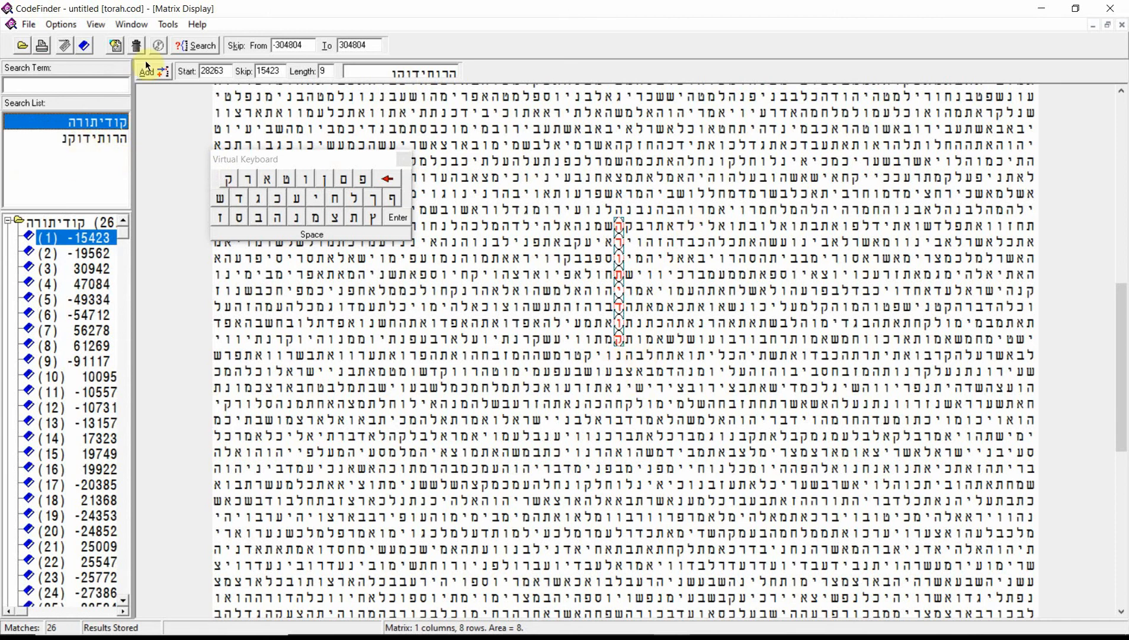
Search the Torah for both terms, display match (1) with skip -15423 in the matrix and show the lists in English
click(199, 49)
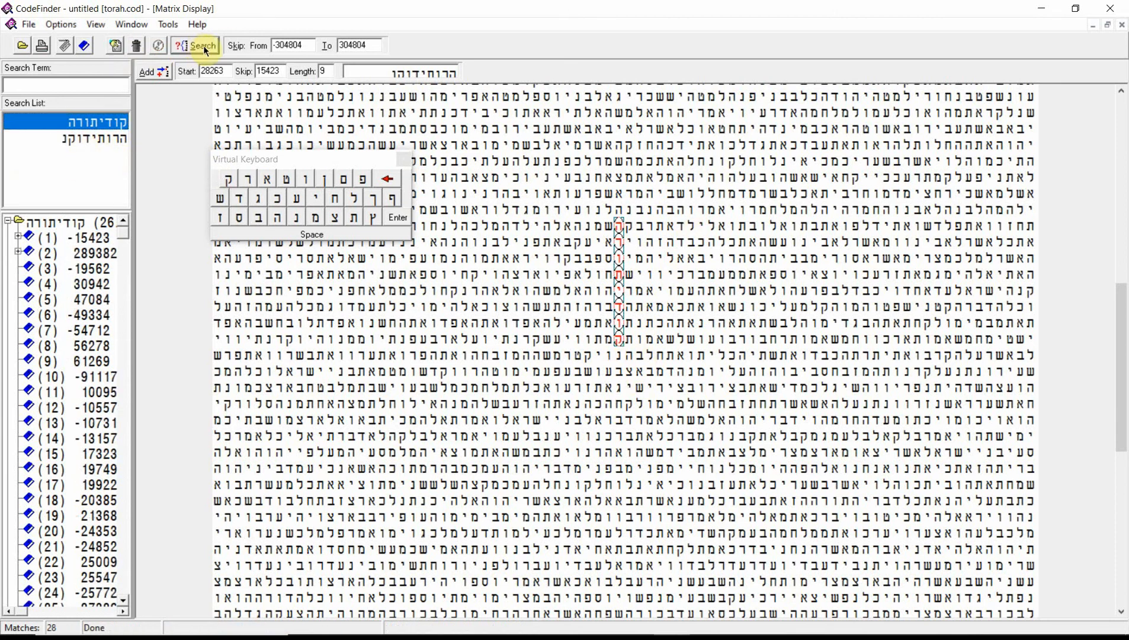
double_click(88, 237)
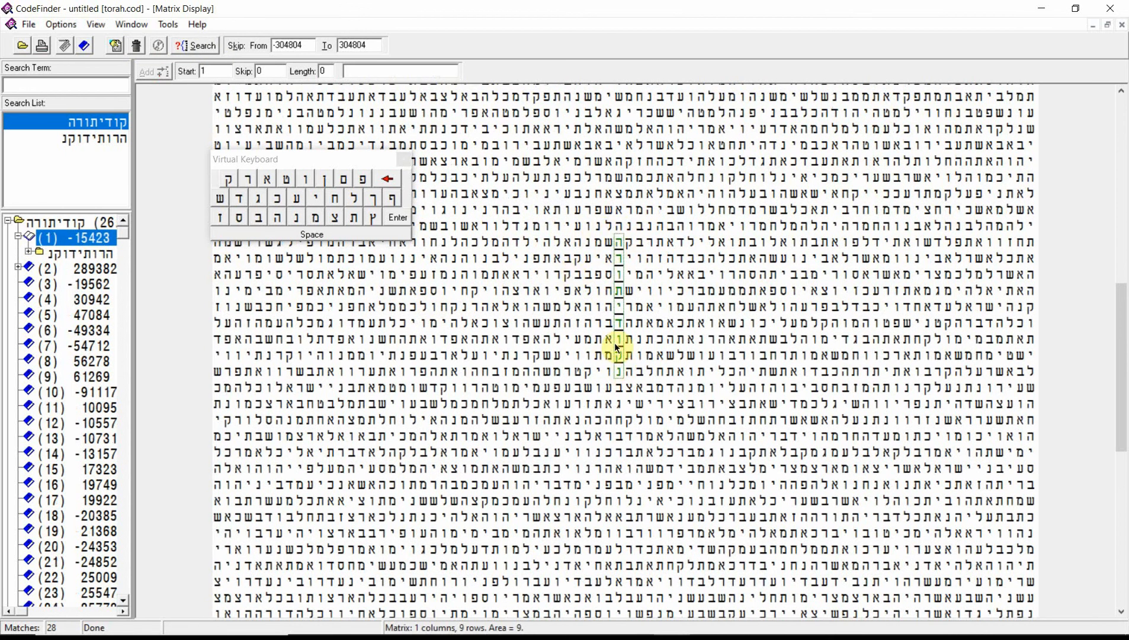
right_click(66, 165)
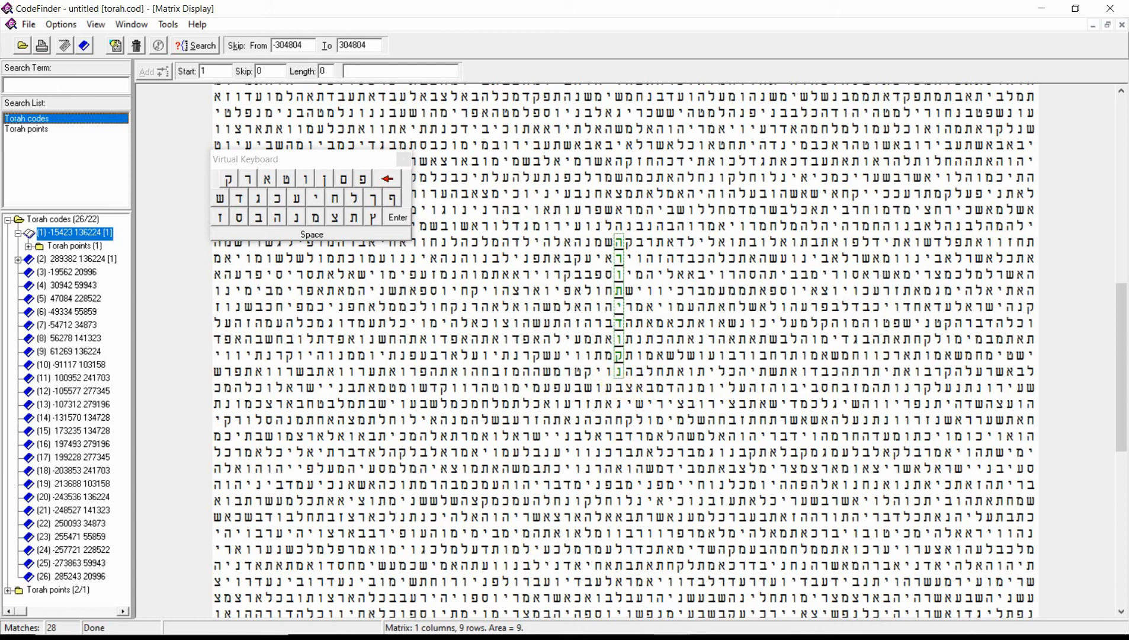
Switch to Google Translate, check the English translation of בחג בנקודי תורה with a space after בחג, and move the browser window aside
key(alt+Tab)
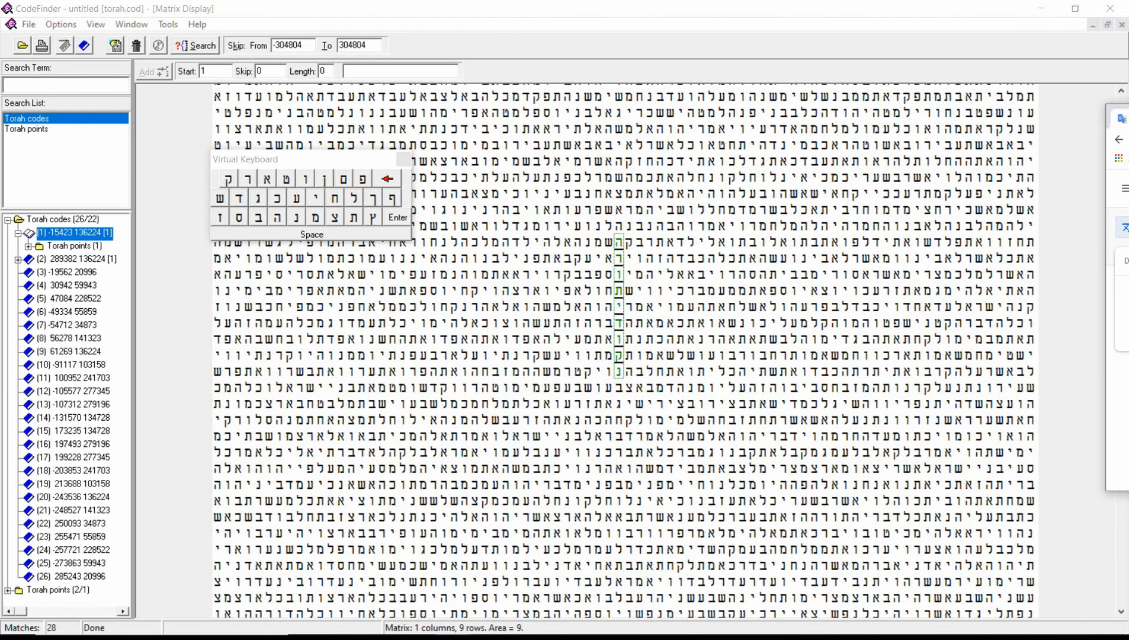
drag(1126, 126, 1128, 76)
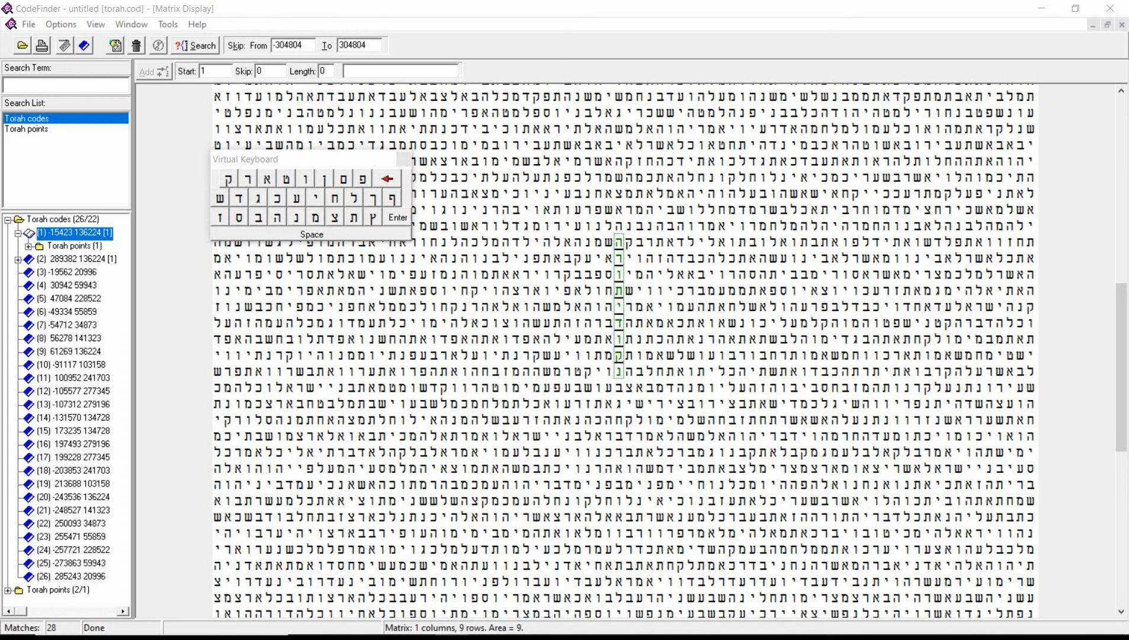
drag(1128, 255, 1128, 89)
drag(1128, 89, 614, 107)
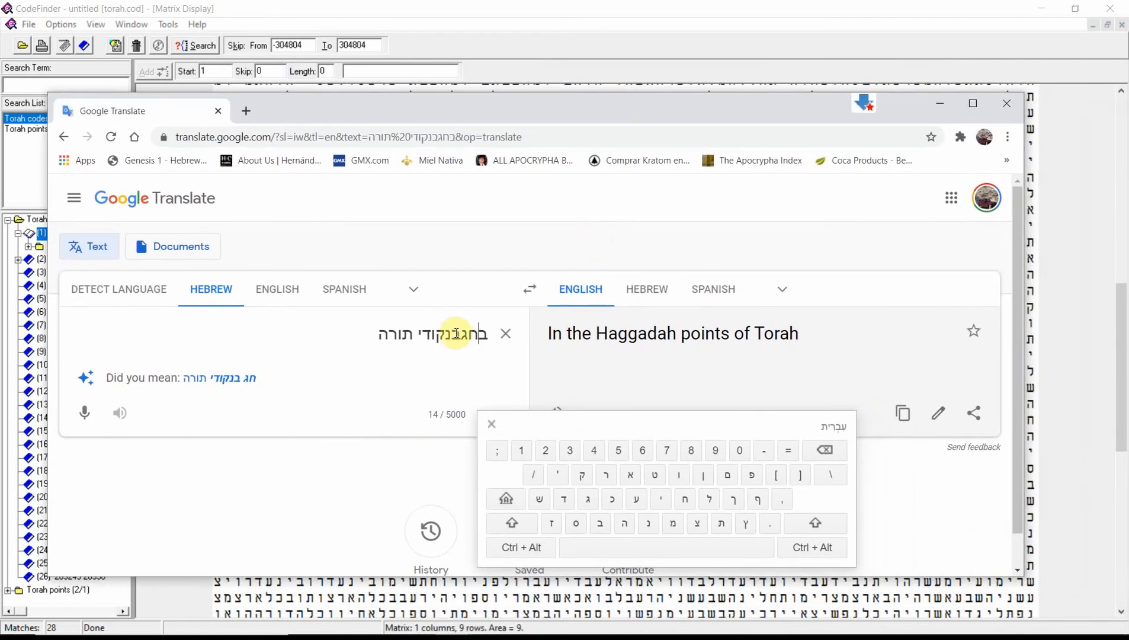
drag(453, 333, 461, 333)
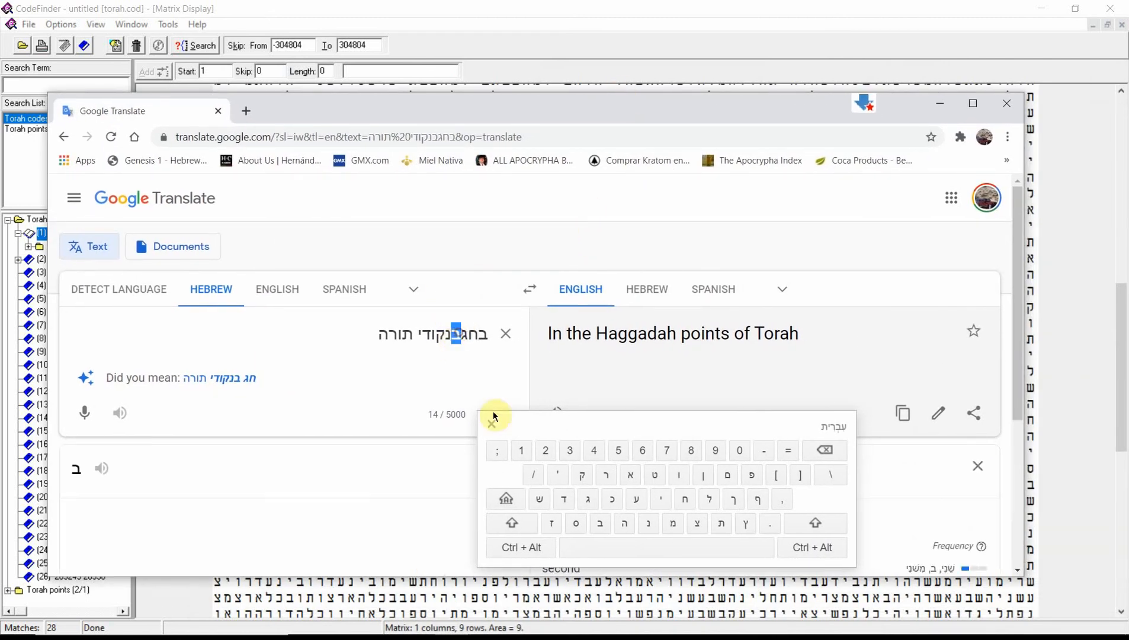
click(463, 328)
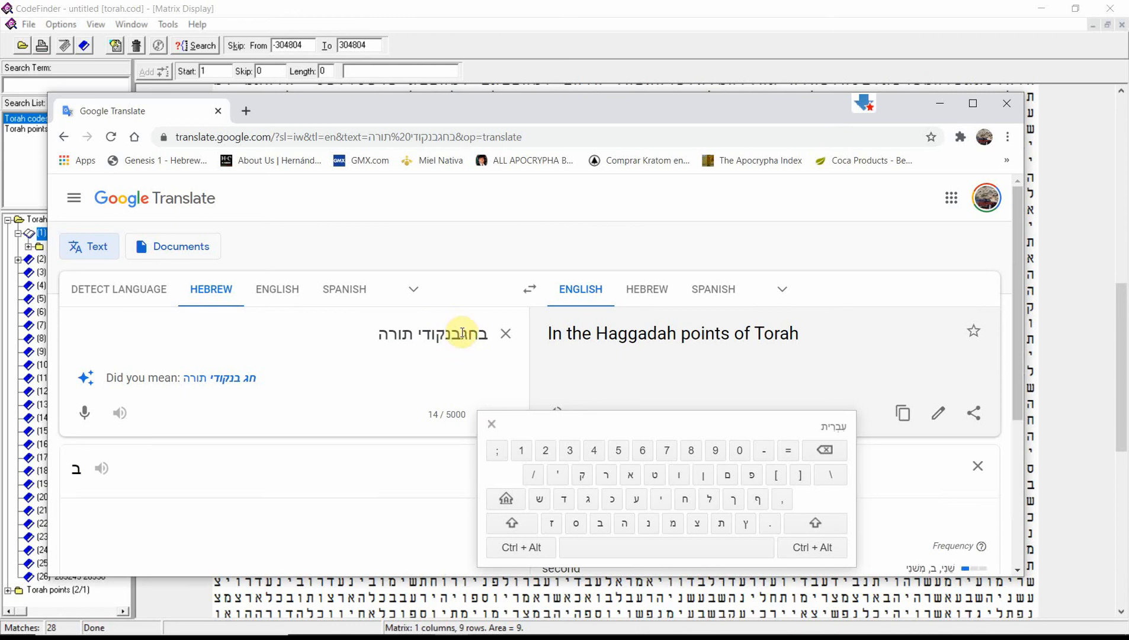
click(652, 548)
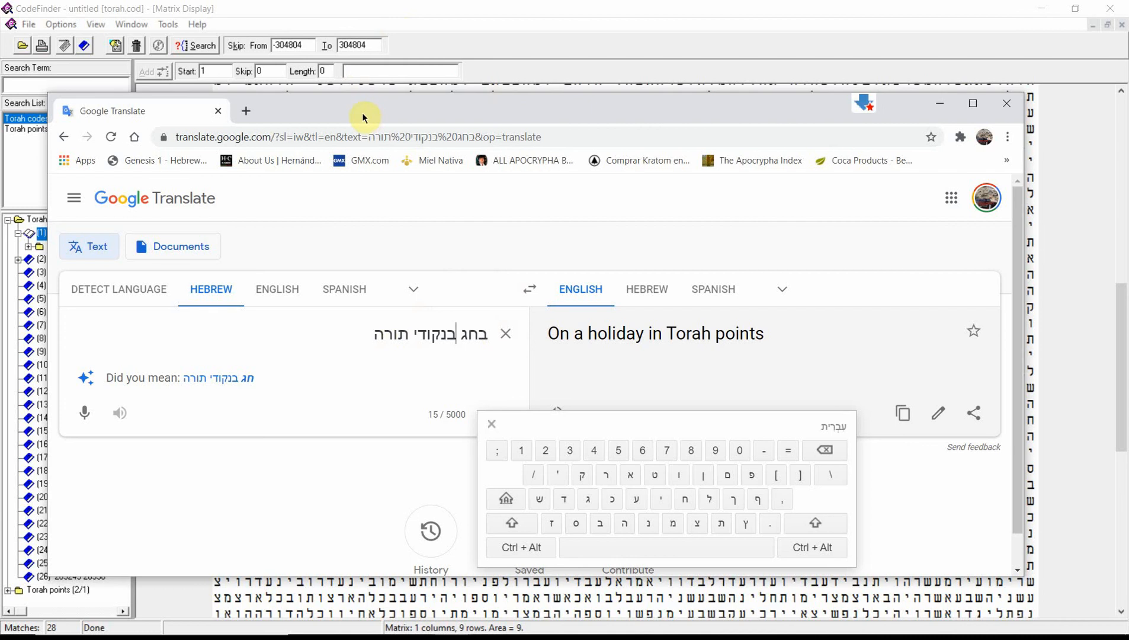
drag(362, 113, 1128, 107)
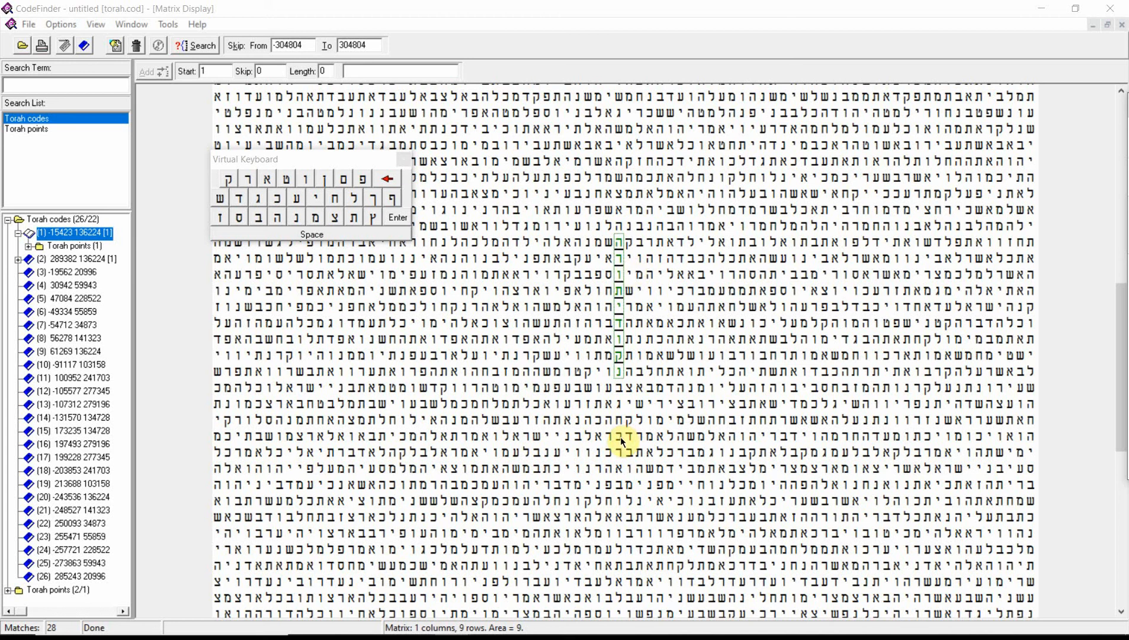
Select the 13-letter vertical sequence בחגבנקודיתורה upward through the highlighted term in the matrix and add it to the search list
drag(620, 435, 618, 413)
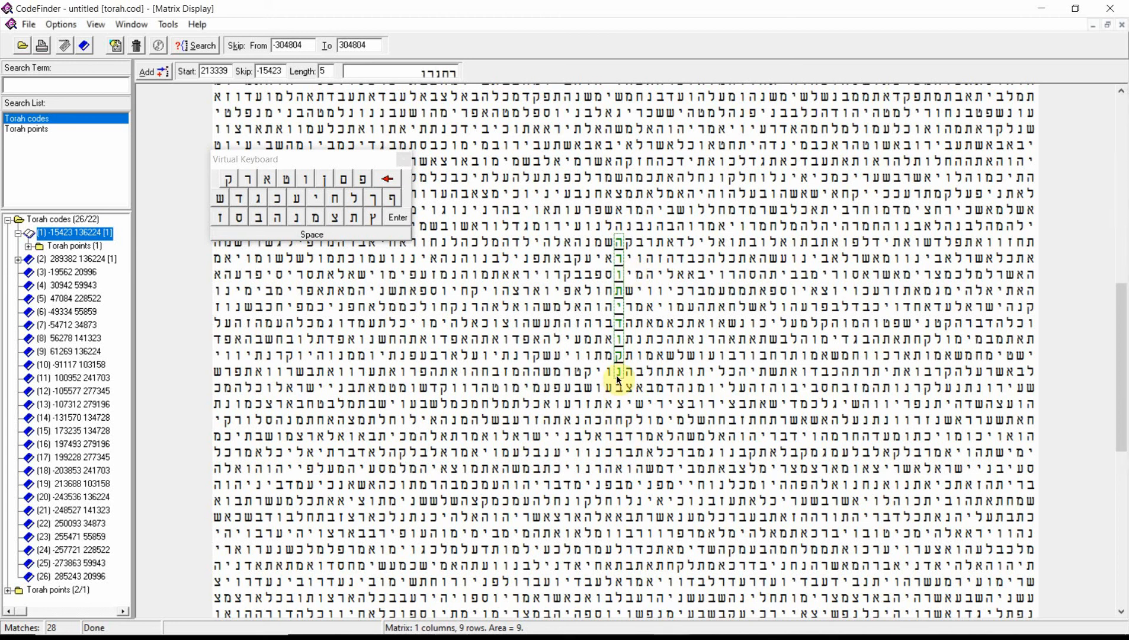
drag(622, 341, 619, 237)
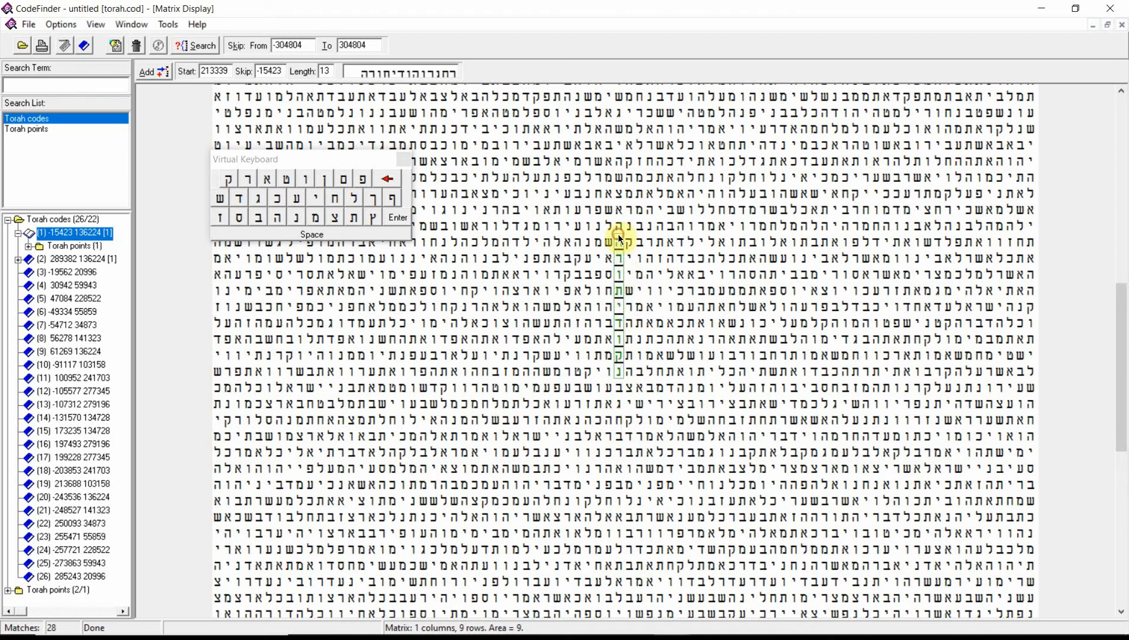
click(144, 71)
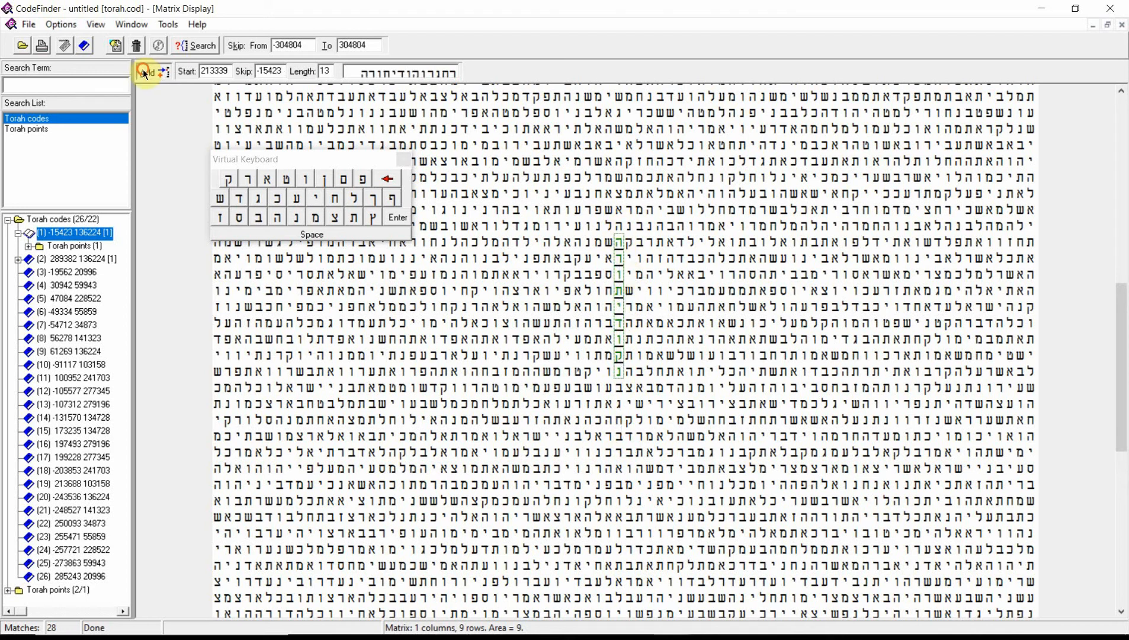
Set the translation of the search term בחגבנקודיתורה to "On a holiday in Torah points"
click(18, 139)
double_click(18, 139)
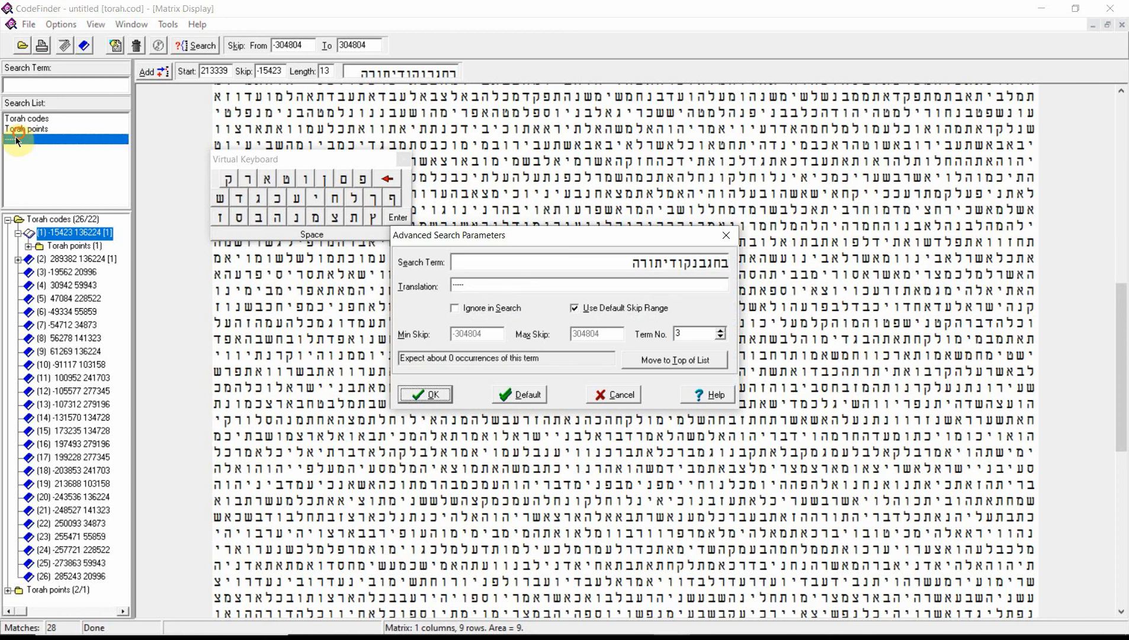
double_click(477, 285)
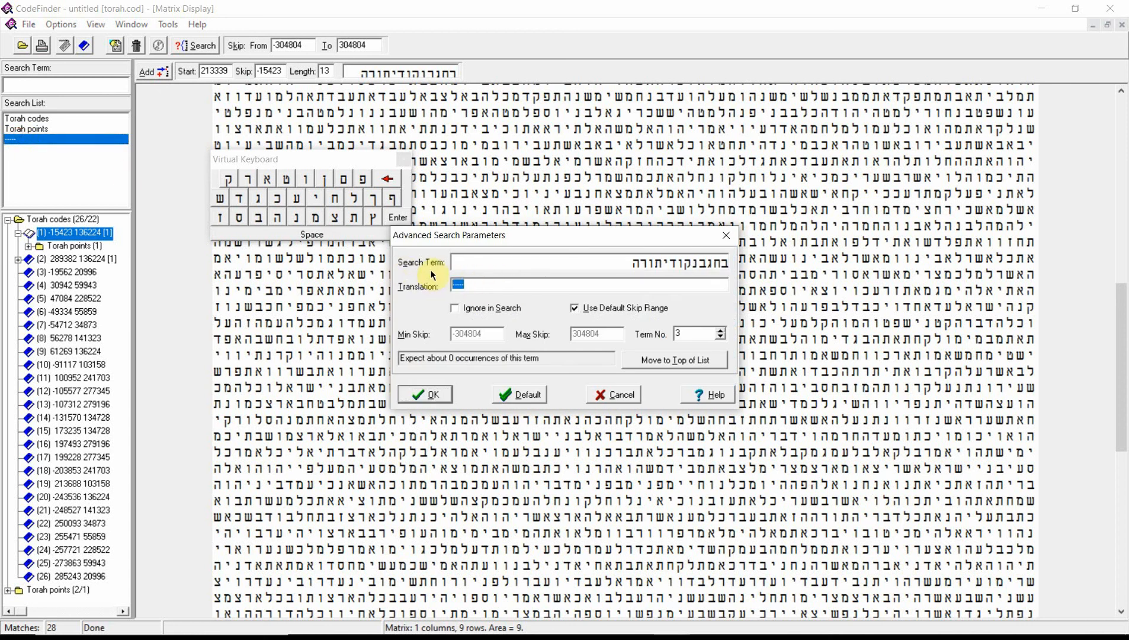
text(On a holi)
text(day in Tor)
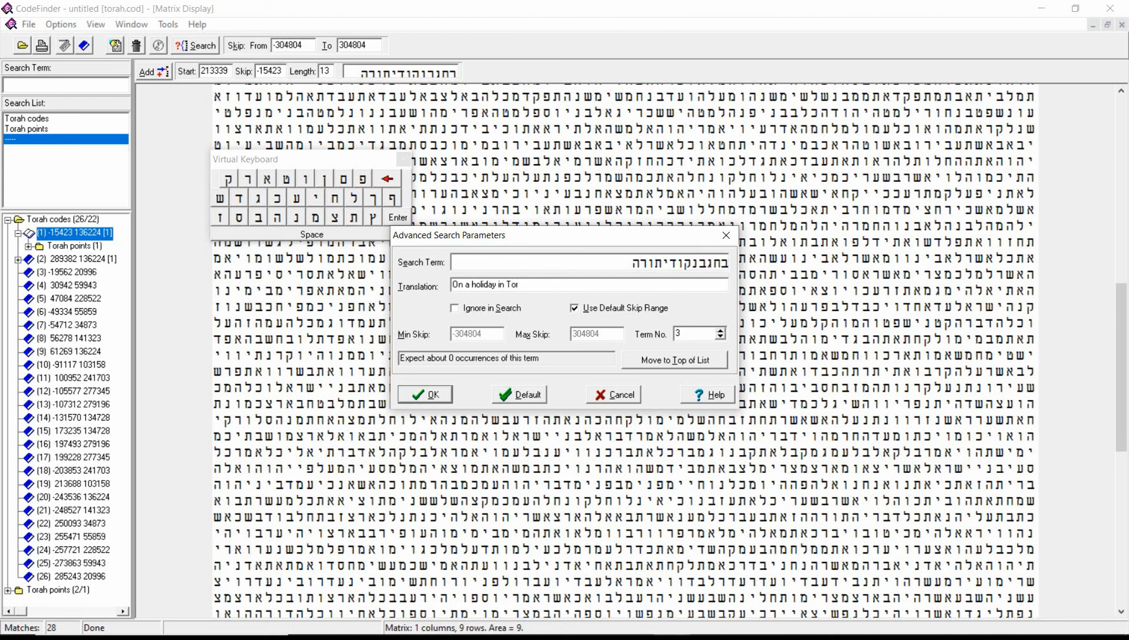
text(ah points)
click(419, 399)
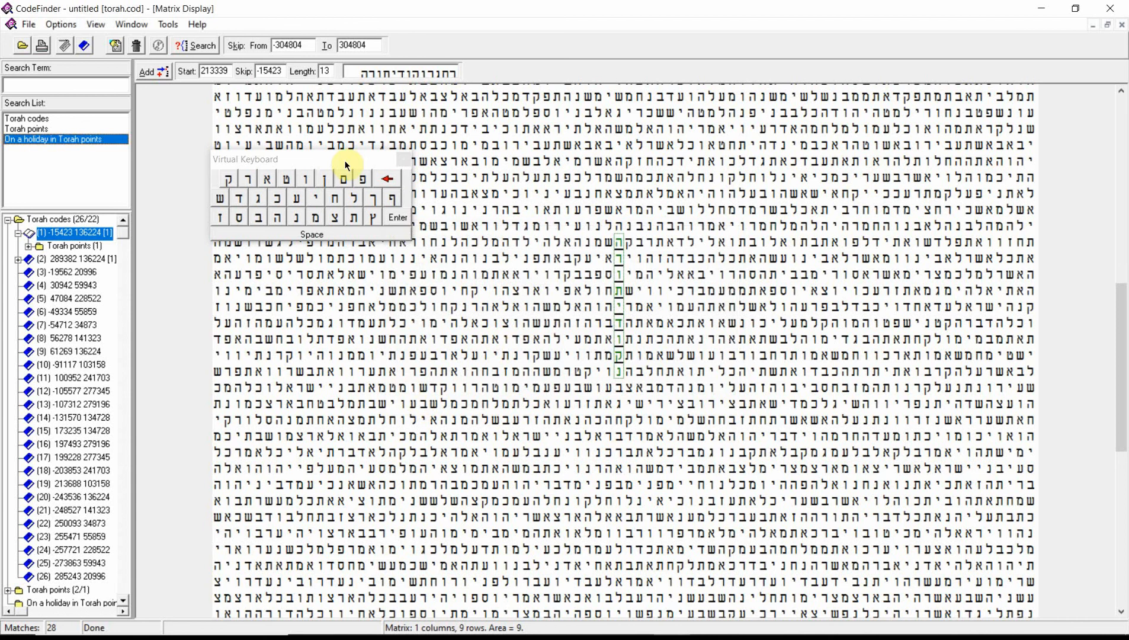
Search the Torah for all three terms and display match (1) with skip -15423 in the matrix
click(187, 46)
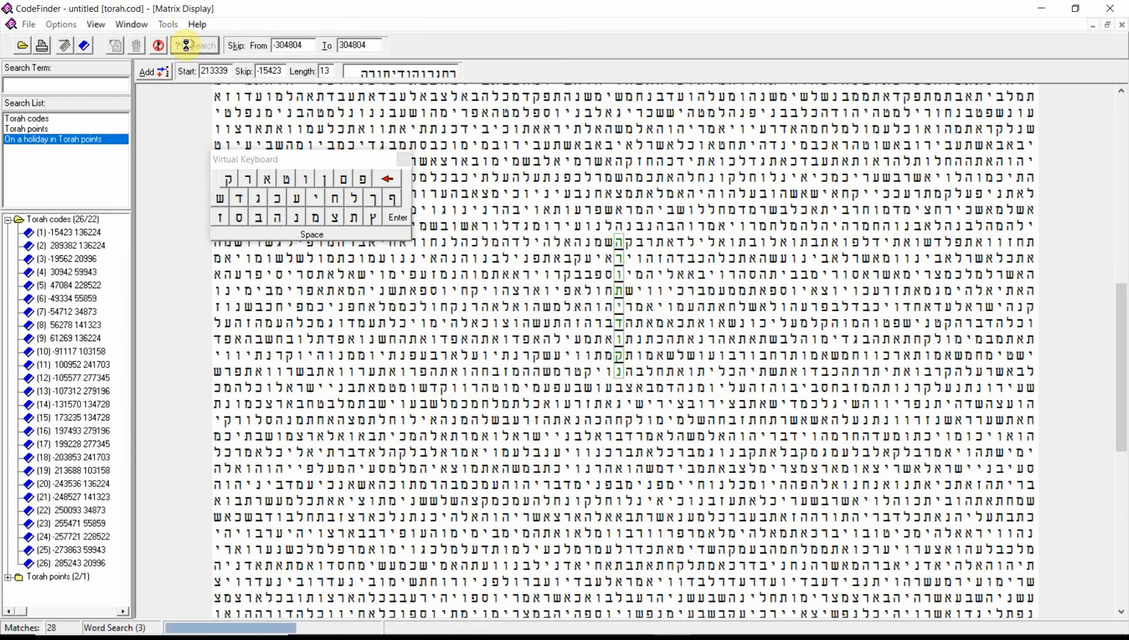
double_click(79, 232)
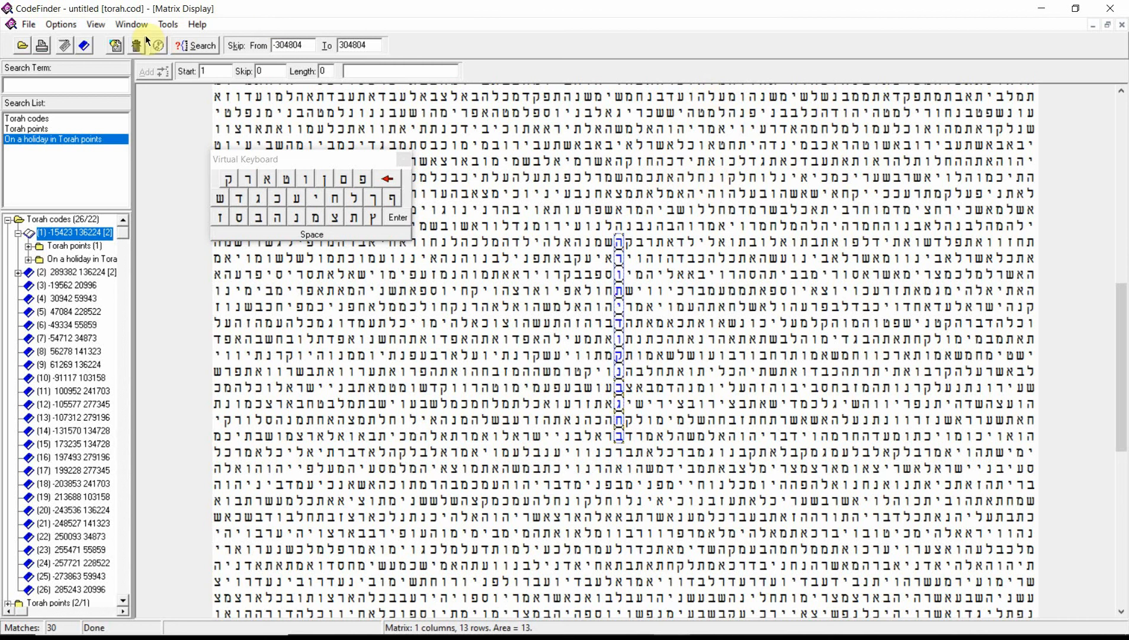
click(27, 27)
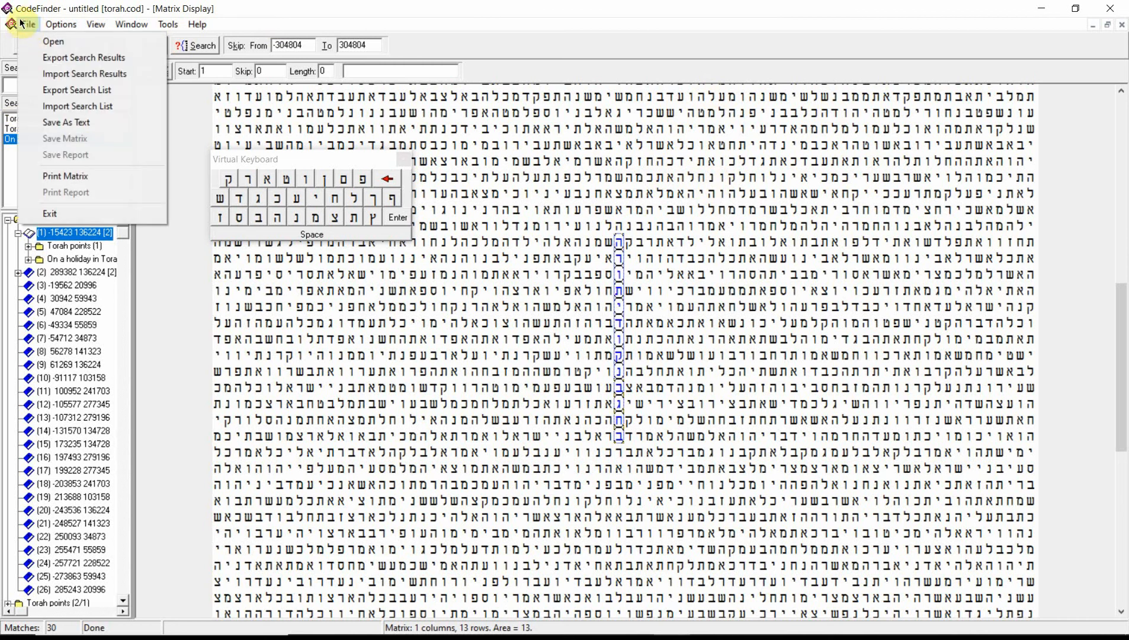
mouse_move(73, 33)
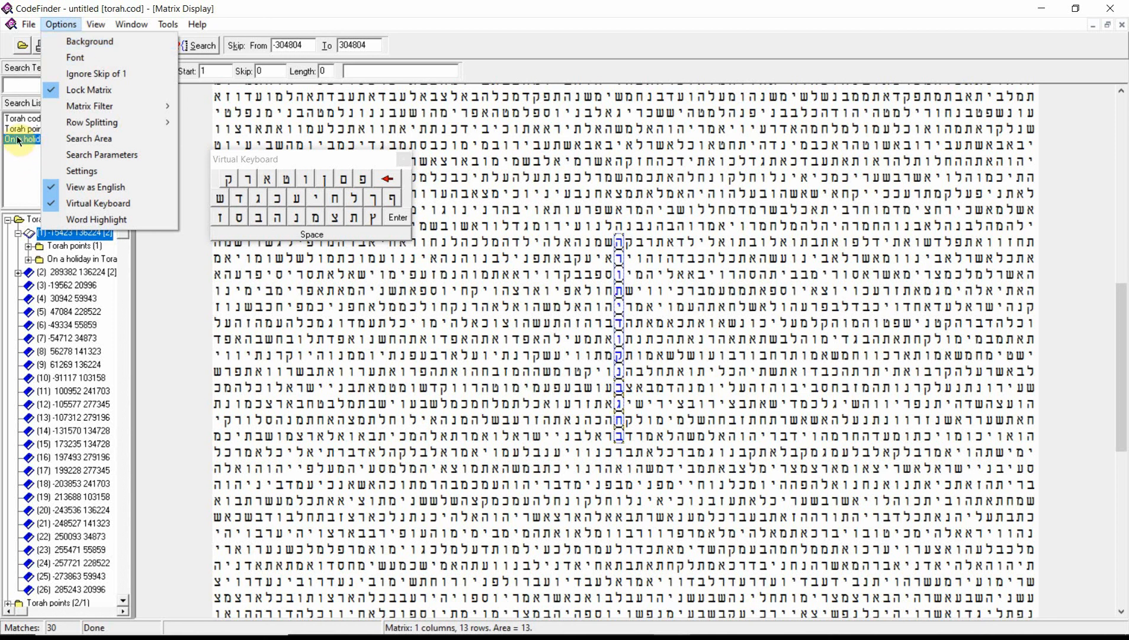
mouse_move(30, 26)
click(50, 41)
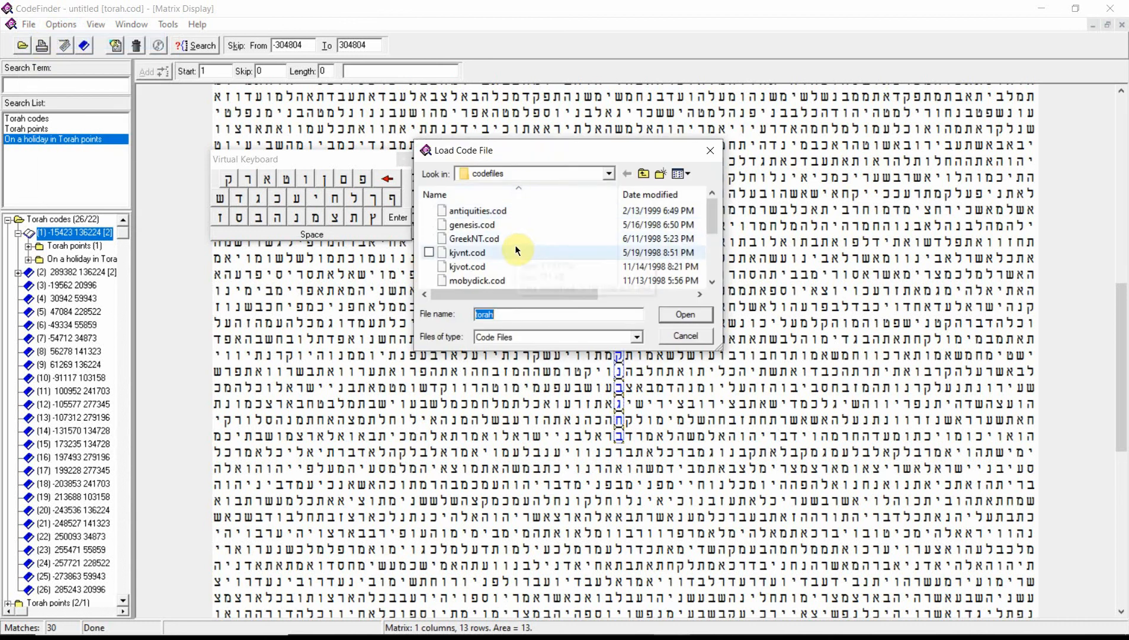
click(711, 151)
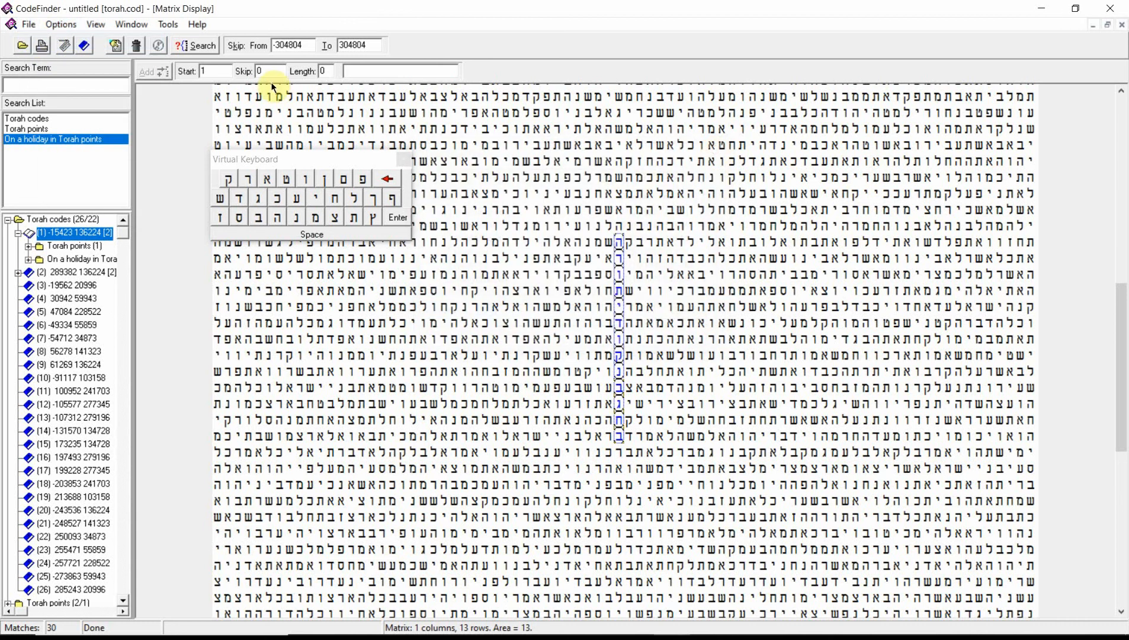
Import the saved search results file Torah from the export folder
click(28, 24)
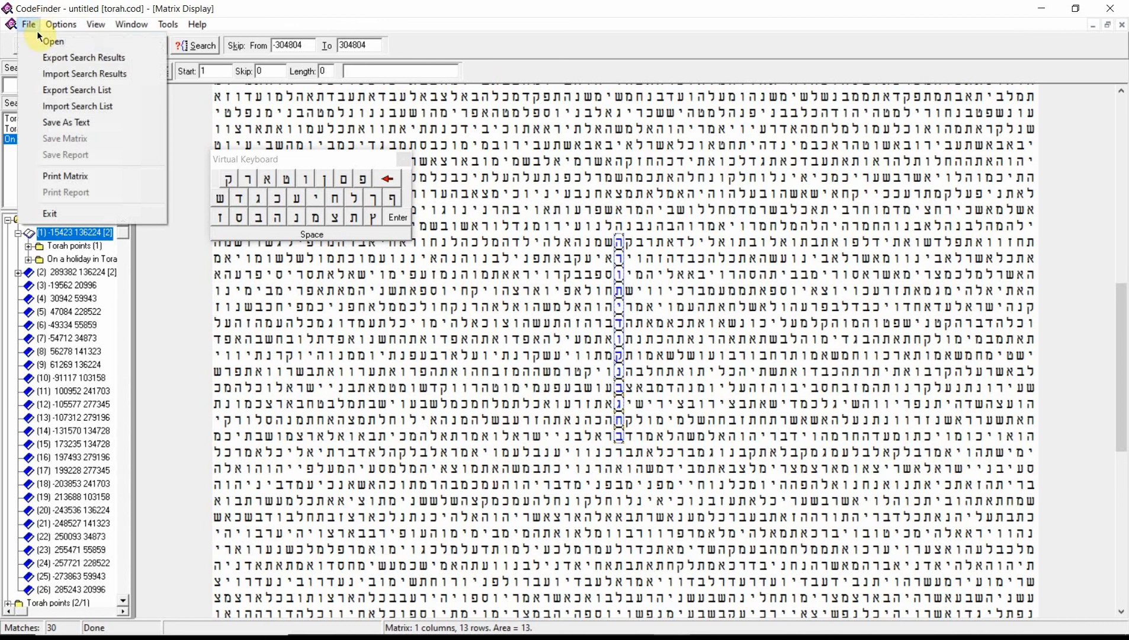
click(46, 75)
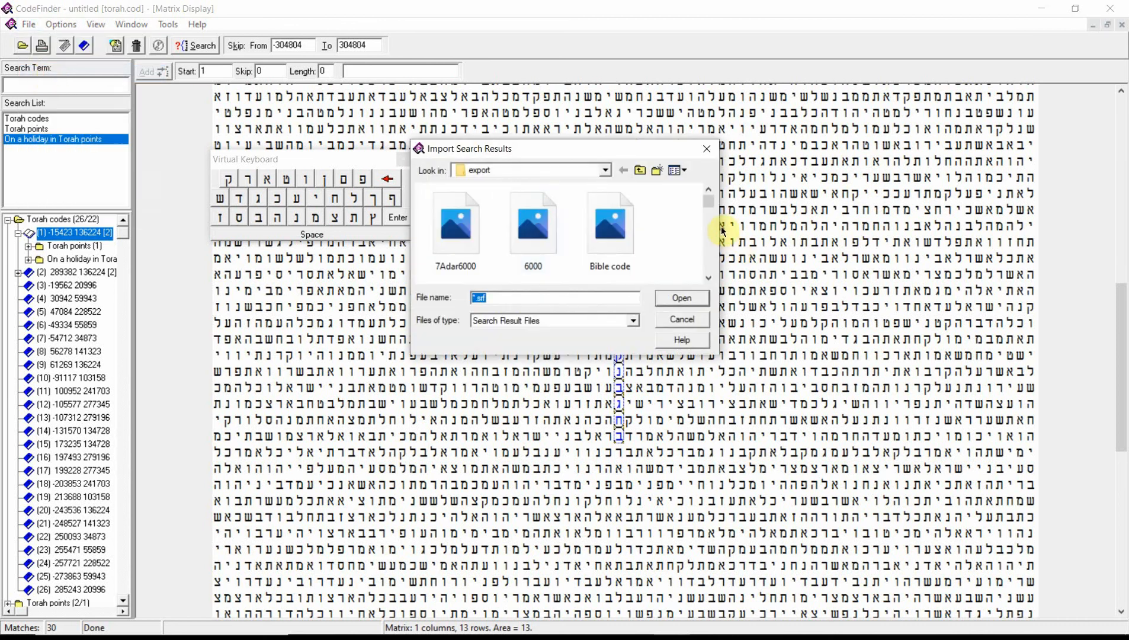
drag(709, 205, 707, 280)
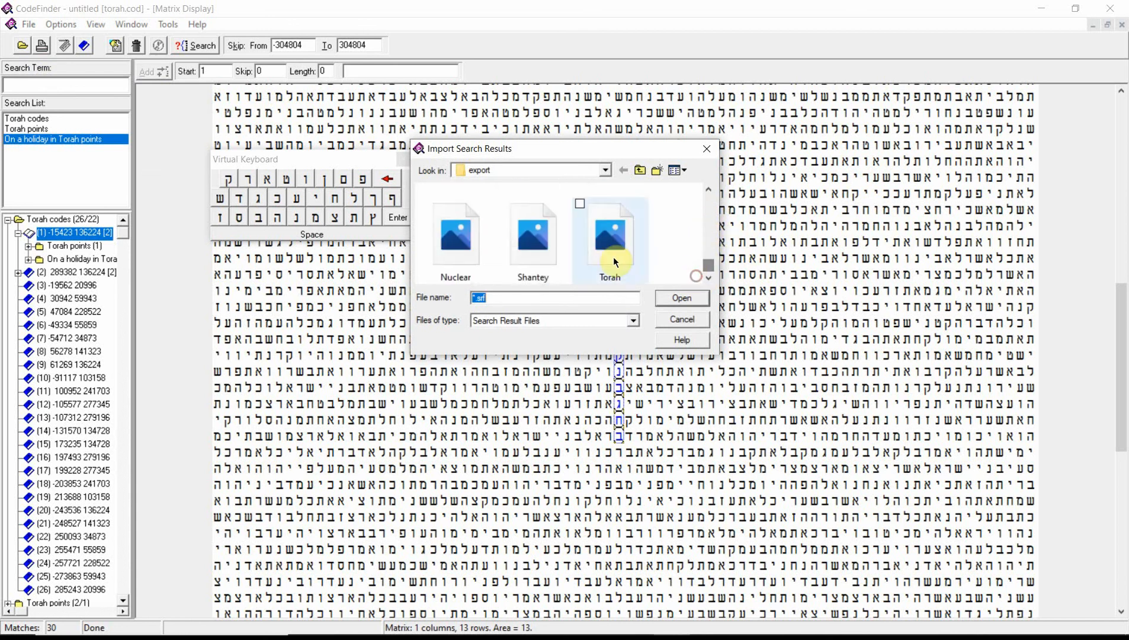
click(603, 253)
click(682, 297)
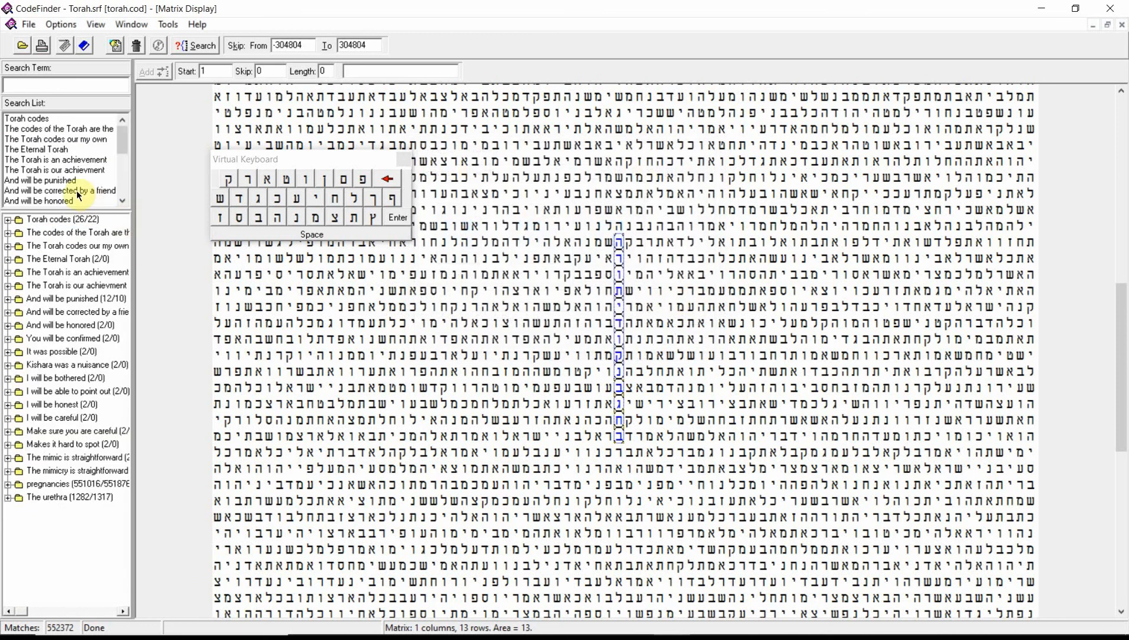
Run the search with the imported terms and display "Torah codes" match (1) with skip -15423 in the matrix
click(202, 45)
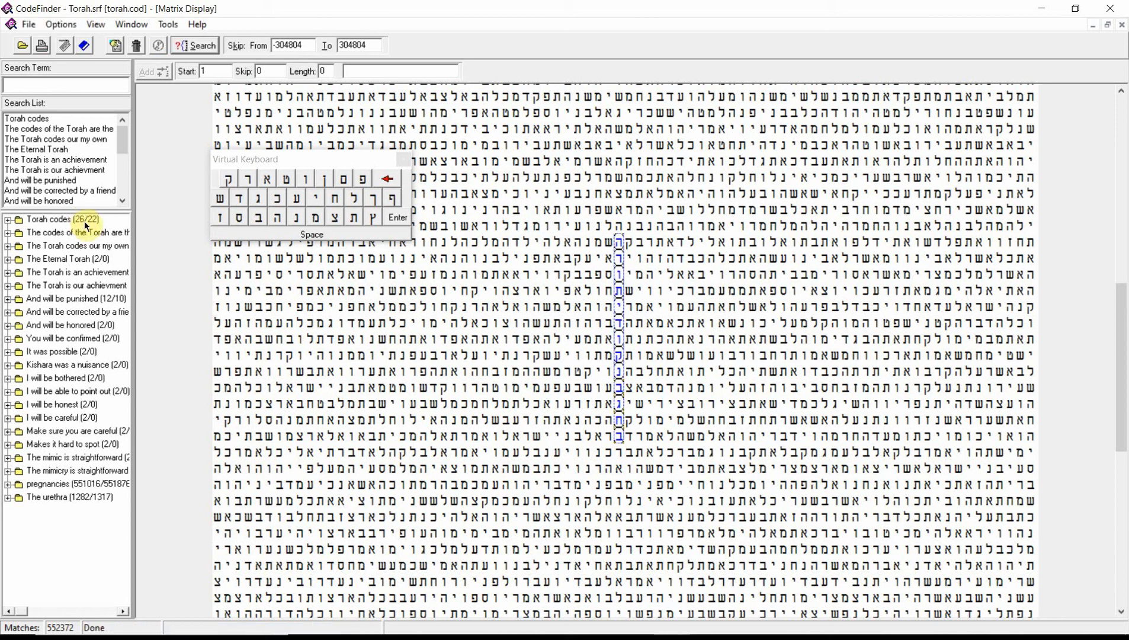
double_click(65, 219)
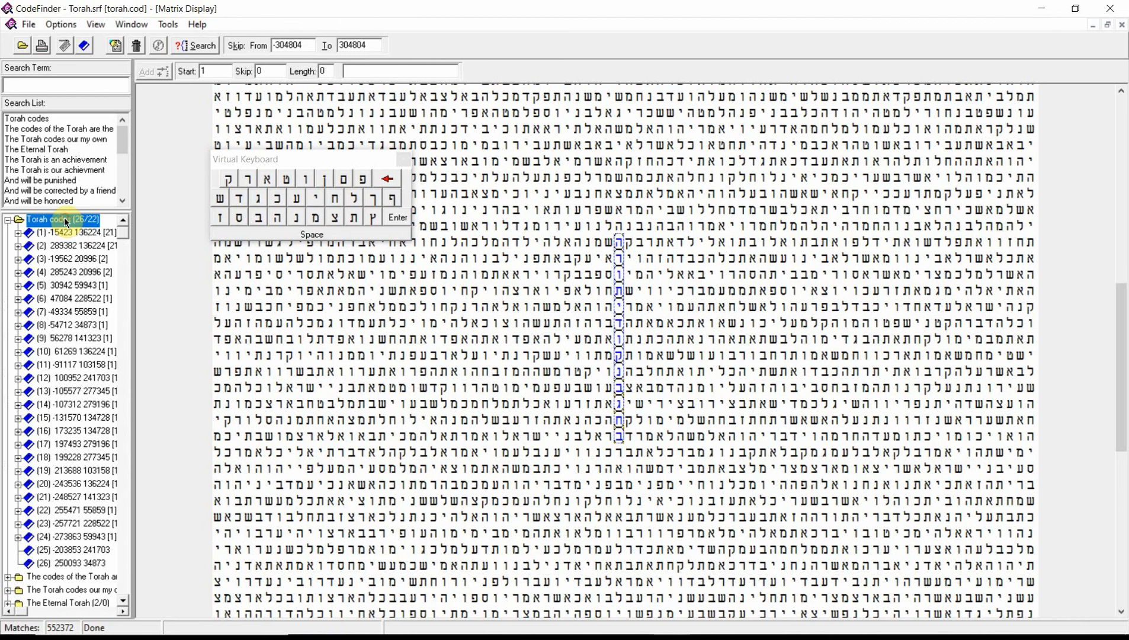
double_click(76, 231)
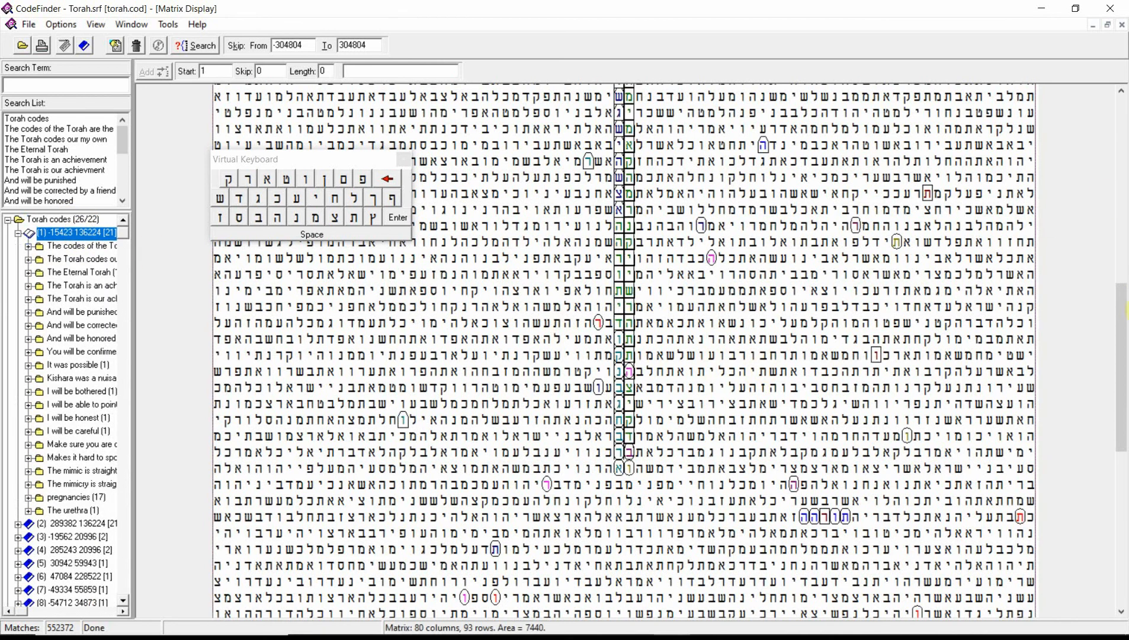
drag(1120, 308, 1117, 282)
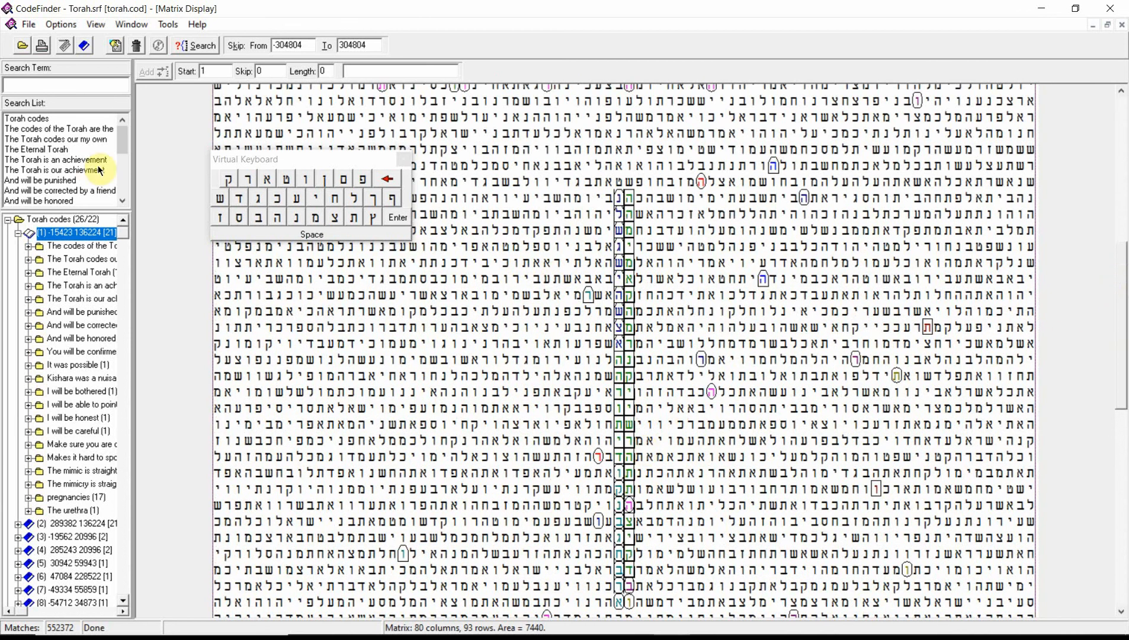
Widen the search pane until the full phrases fit and enlarge the search list down to the last term, "The urethra"
drag(132, 158, 472, 174)
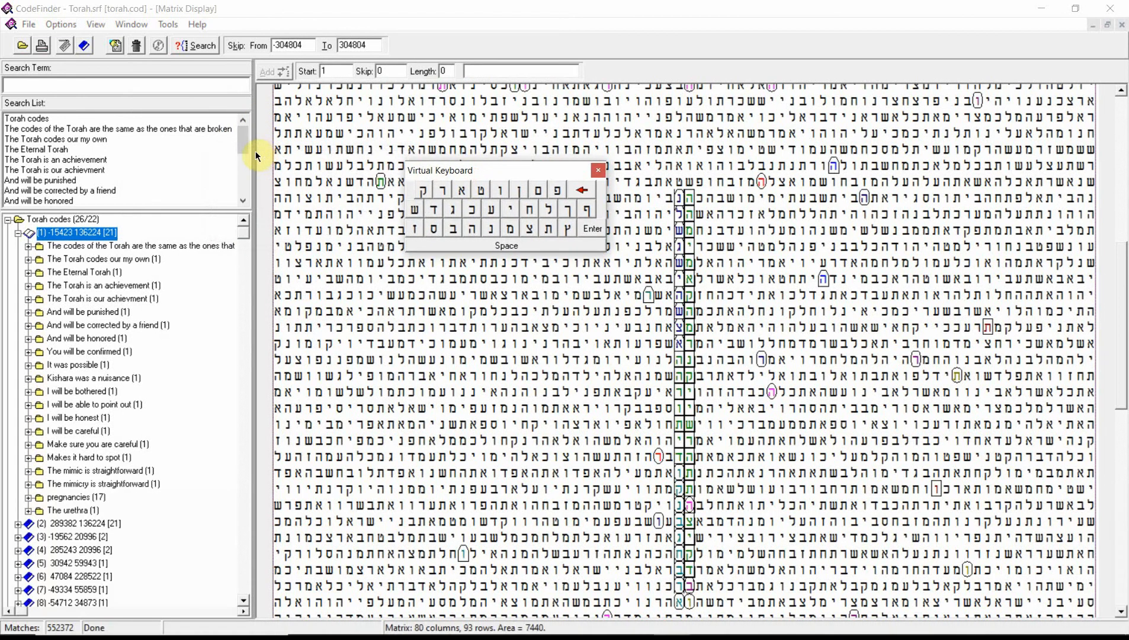
drag(258, 151, 329, 152)
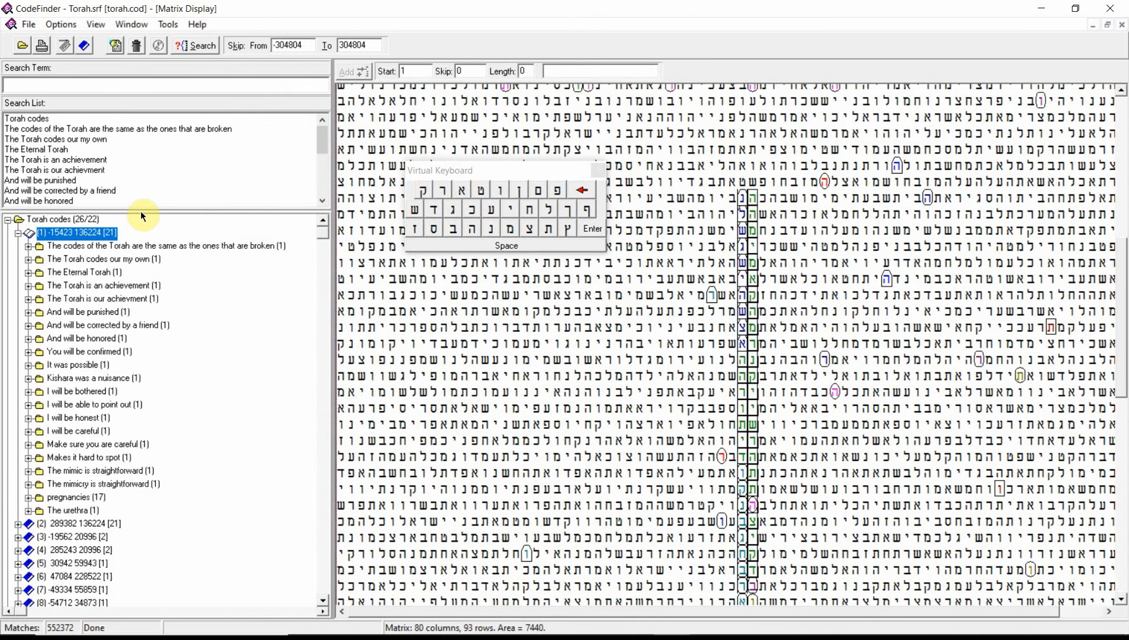
drag(140, 209, 146, 321)
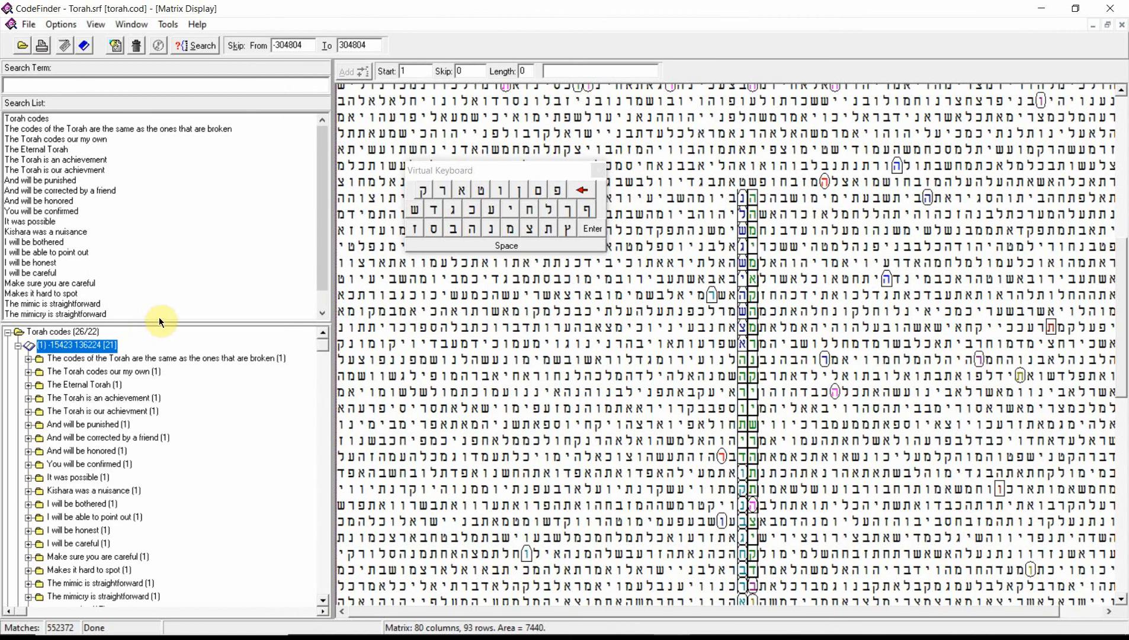
drag(158, 319, 148, 425)
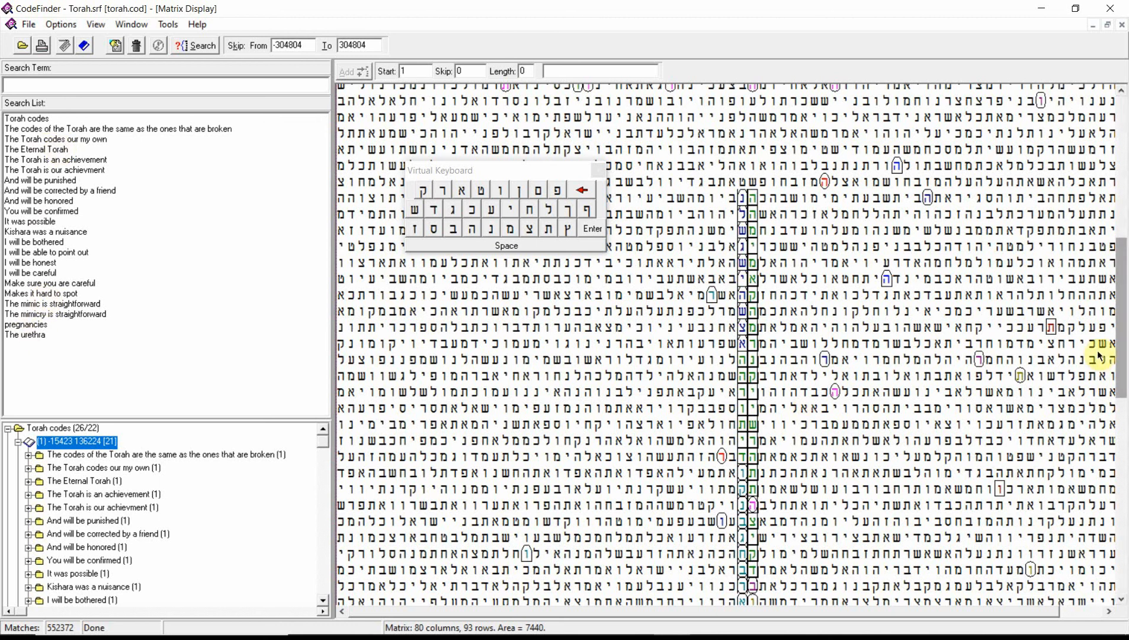
drag(1121, 287, 1119, 301)
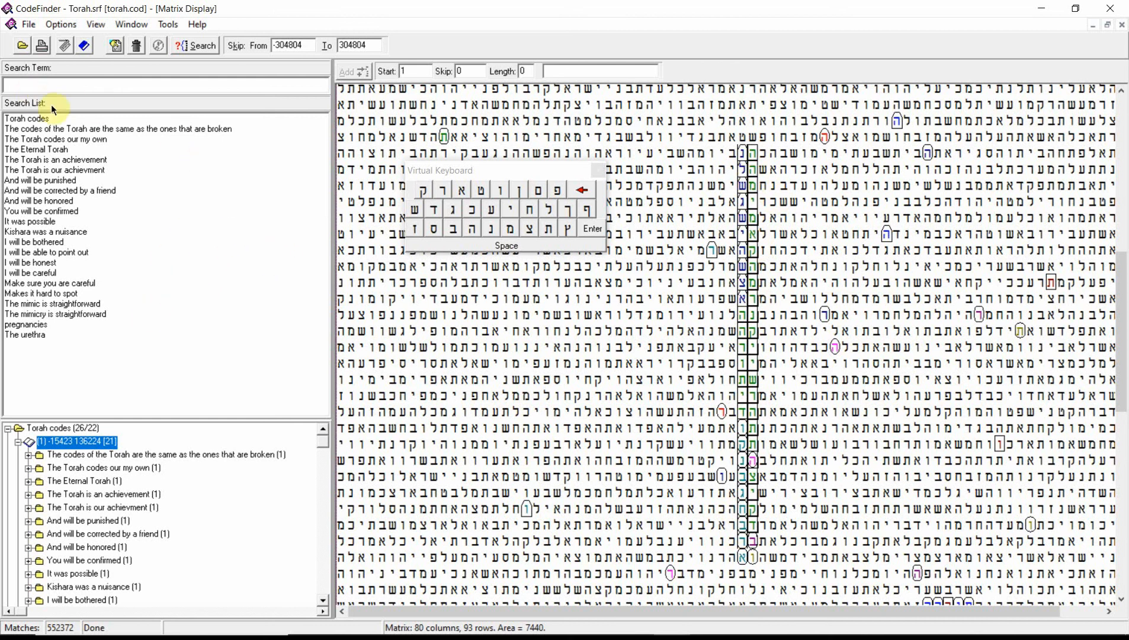
Export the search term list to the existing Torah file in the export folder
click(30, 25)
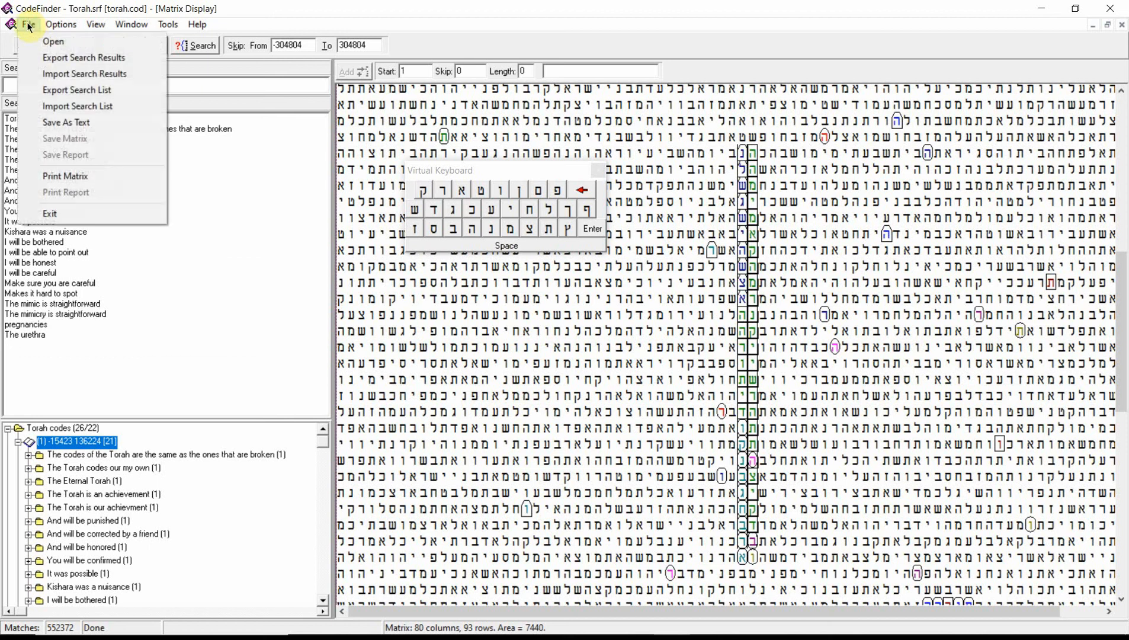
click(81, 94)
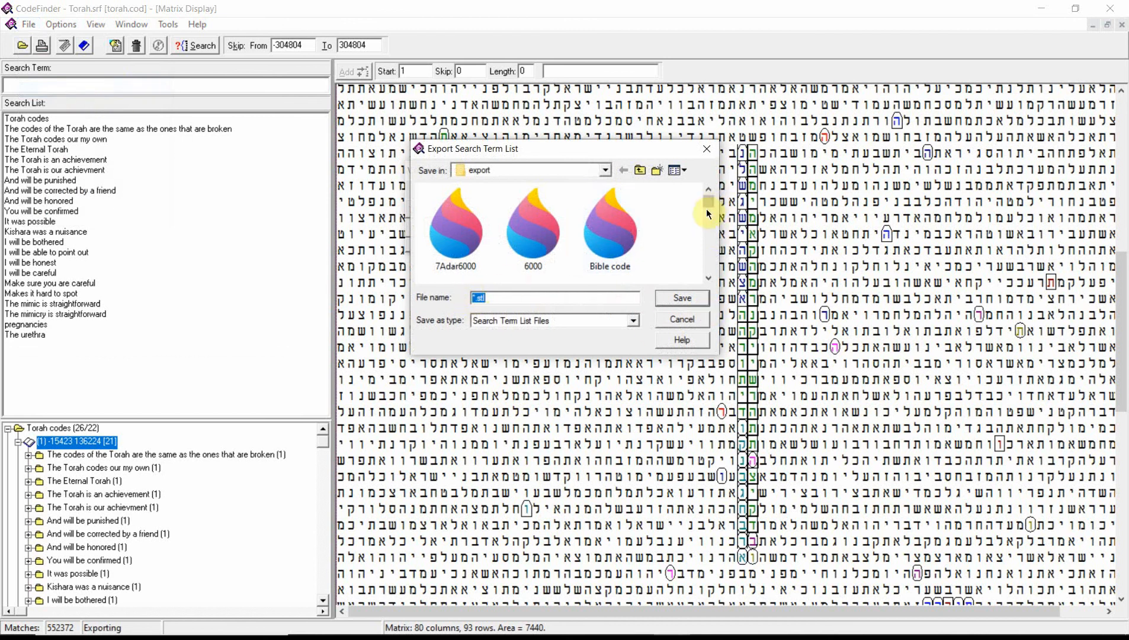
drag(708, 201, 701, 279)
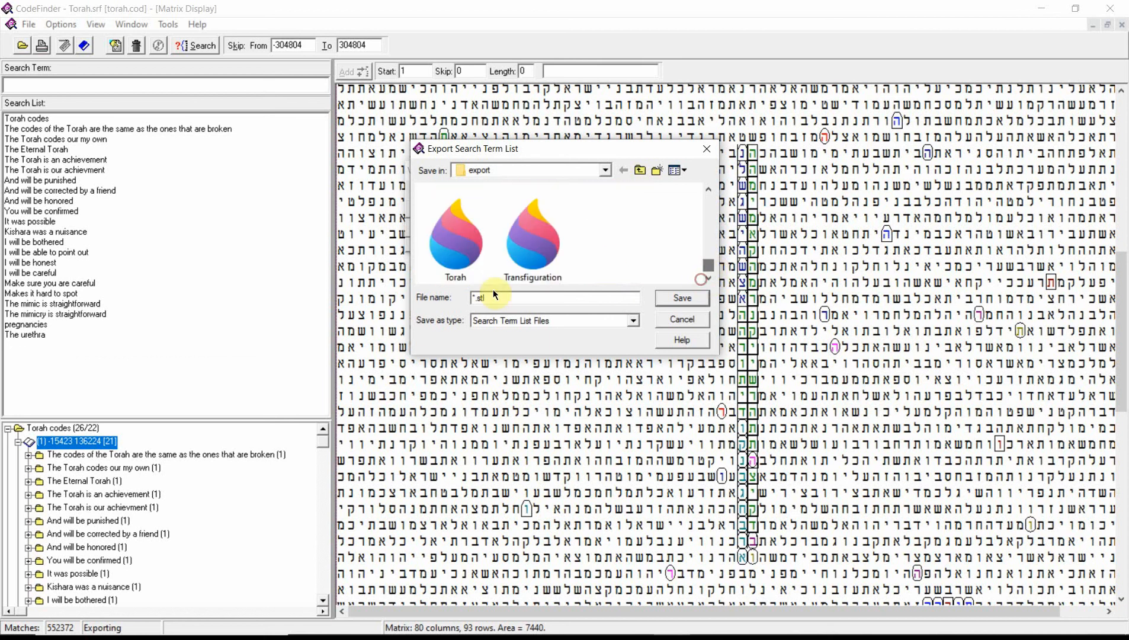
click(472, 247)
click(689, 298)
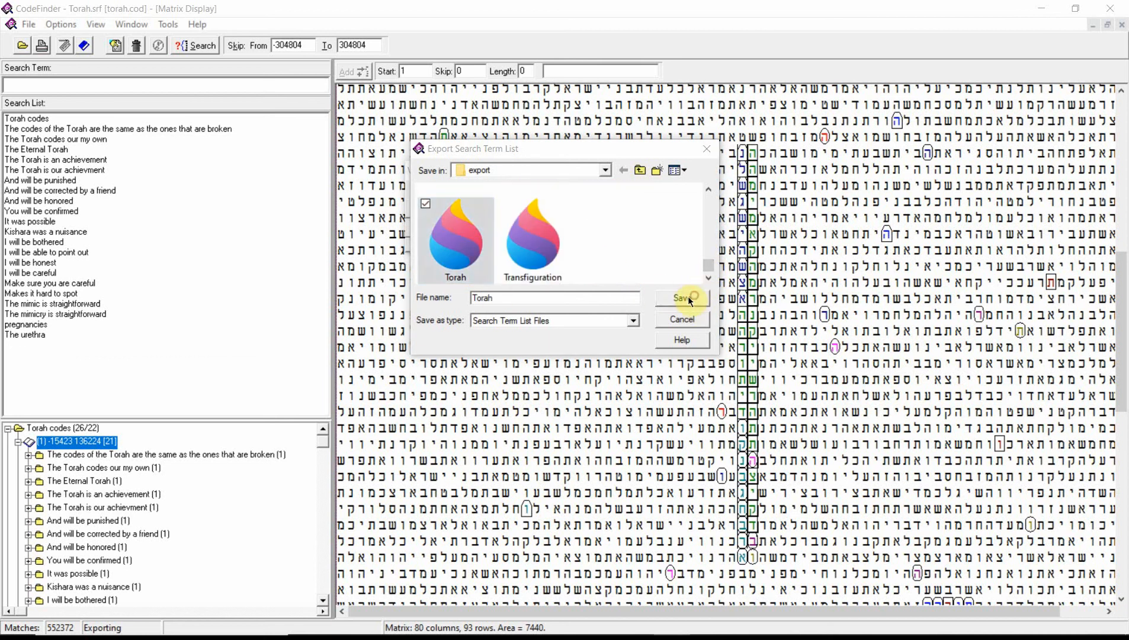
click(605, 329)
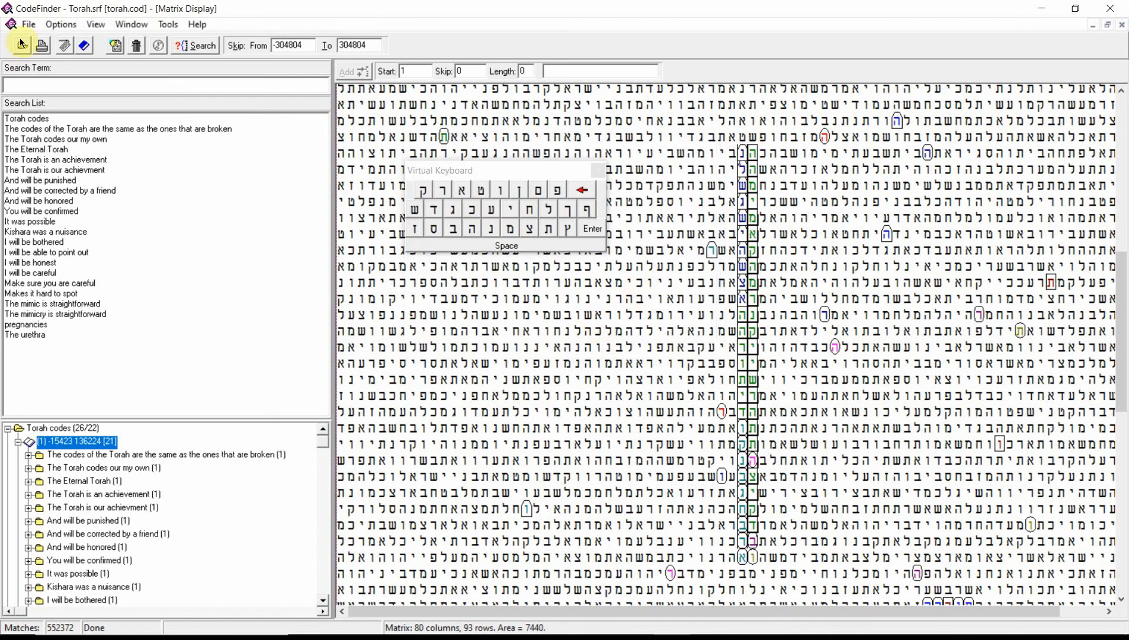
click(29, 25)
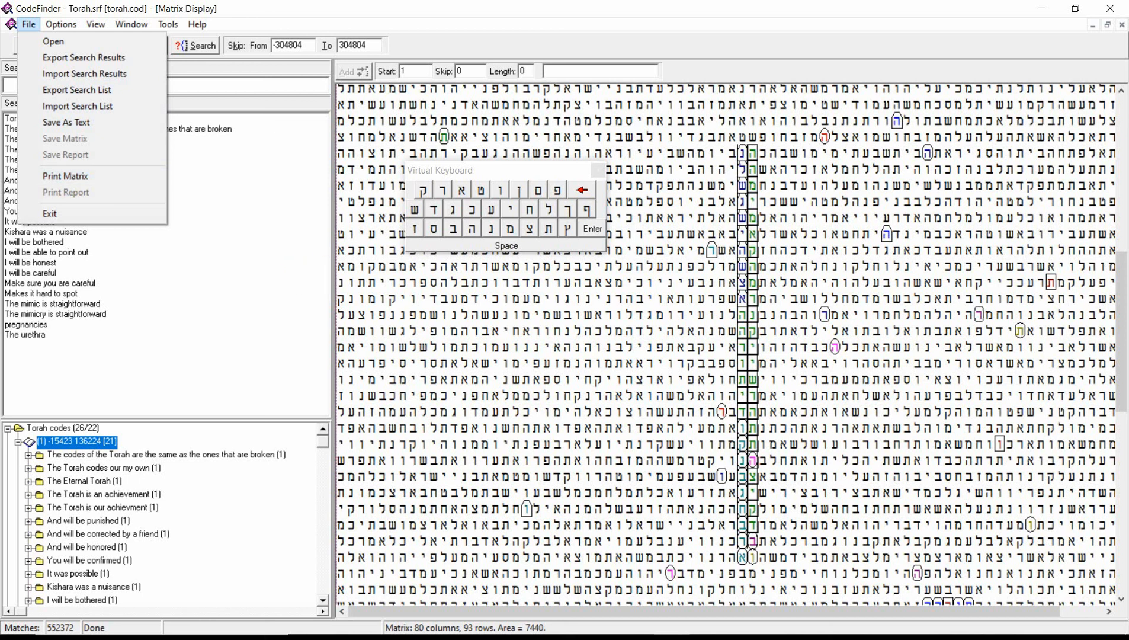
key(alt+Tab)
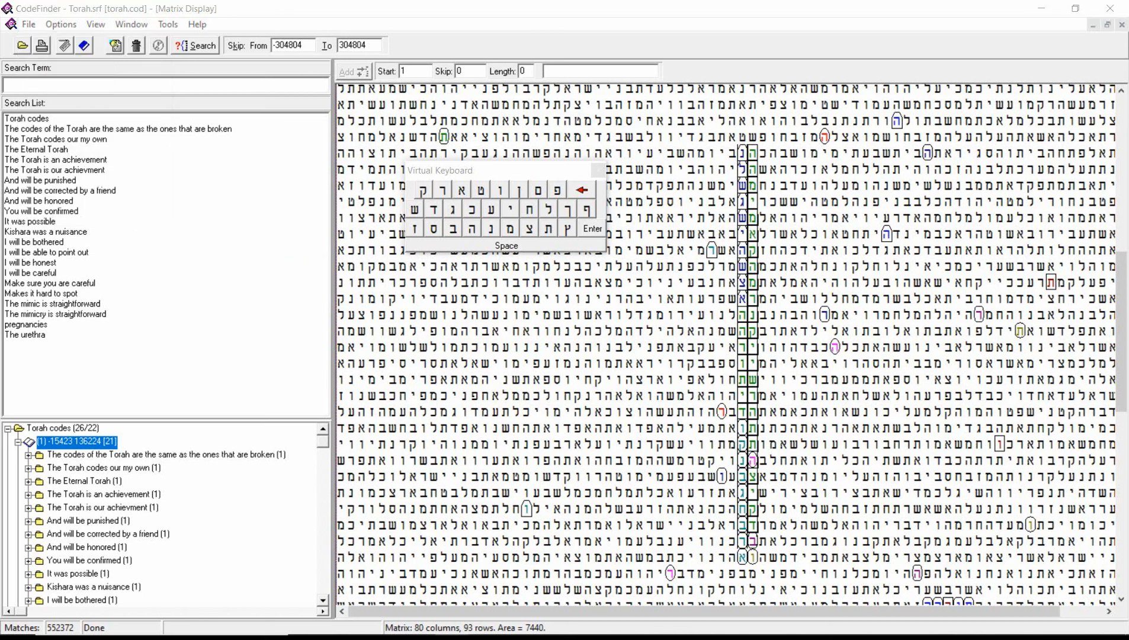